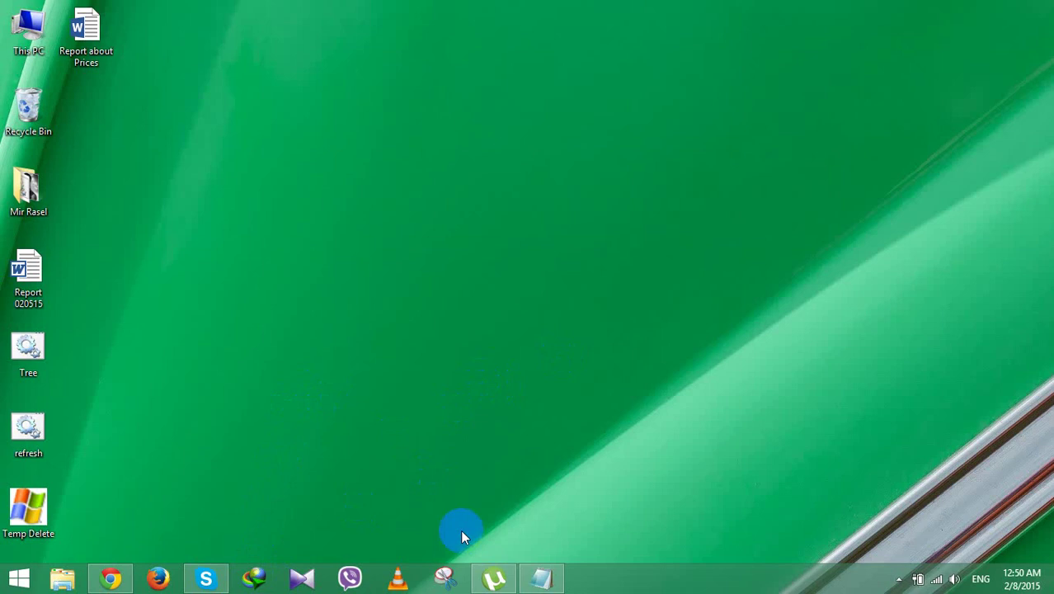
- Switch to µTorrent and start creating a new torrent
click(494, 580)
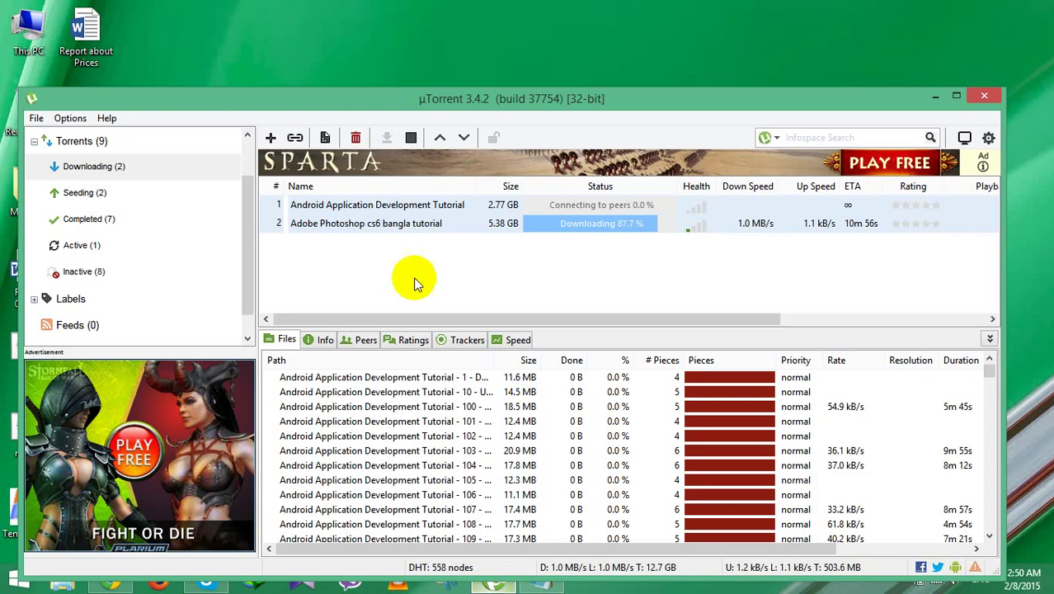
drag(363, 114, 388, 73)
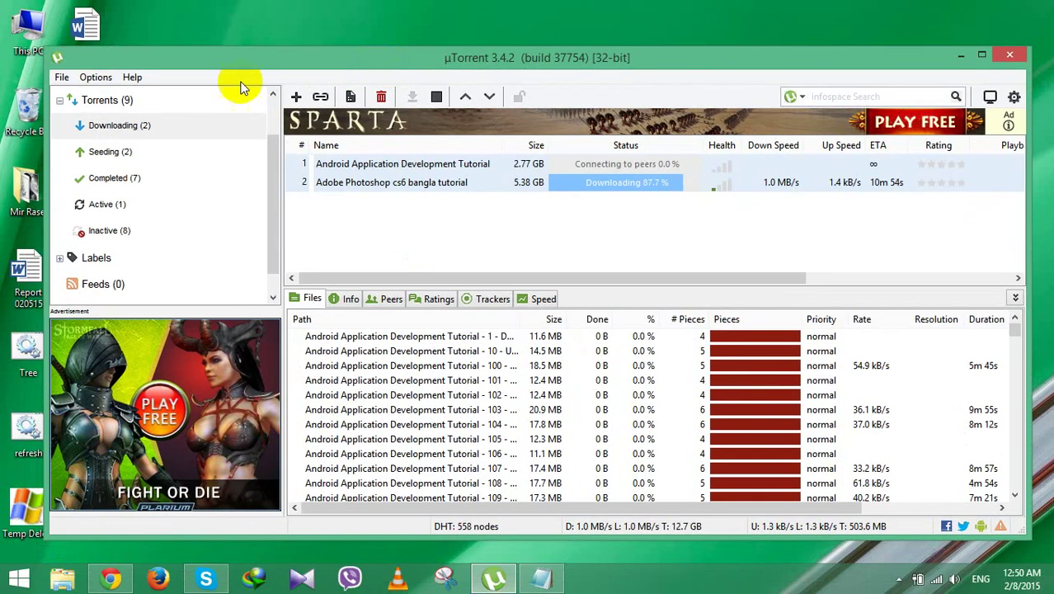
click(59, 82)
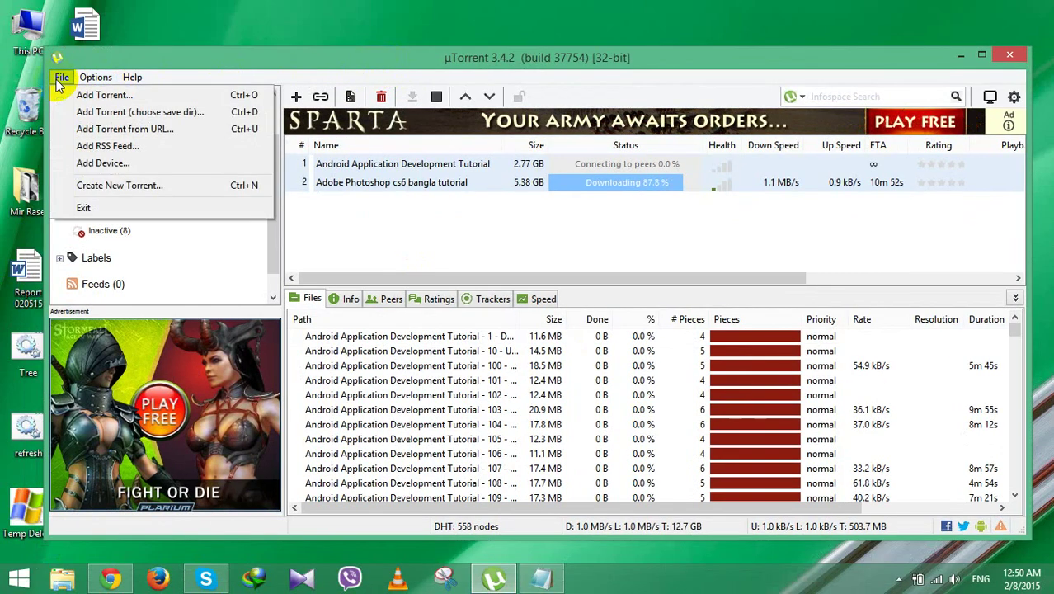
click(99, 187)
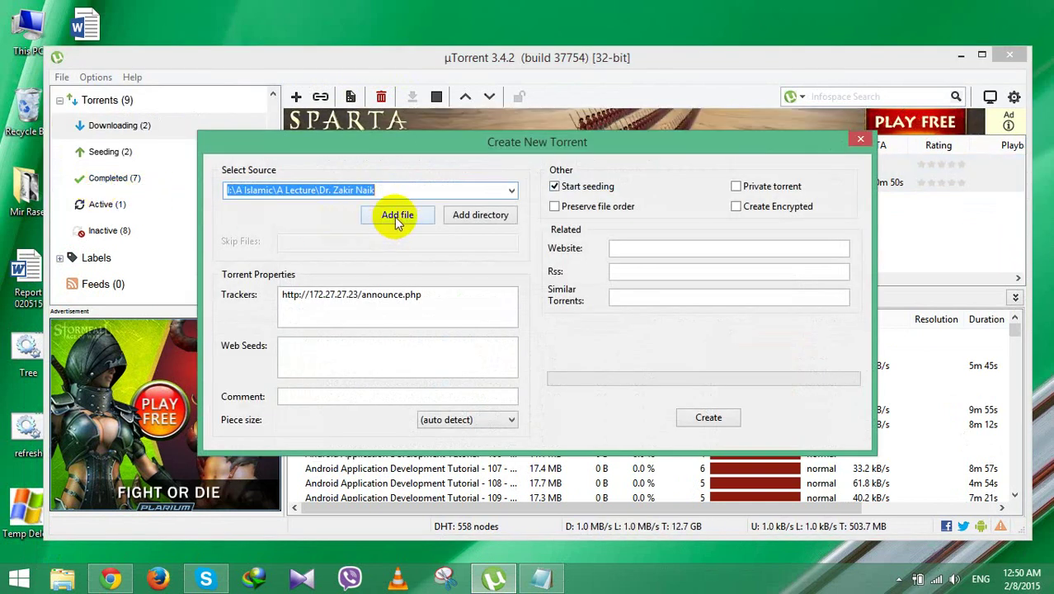
- Set the torrent's source to the video file "How to make google form" in the A Tutorials\Made by Me folder on drive D
click(396, 218)
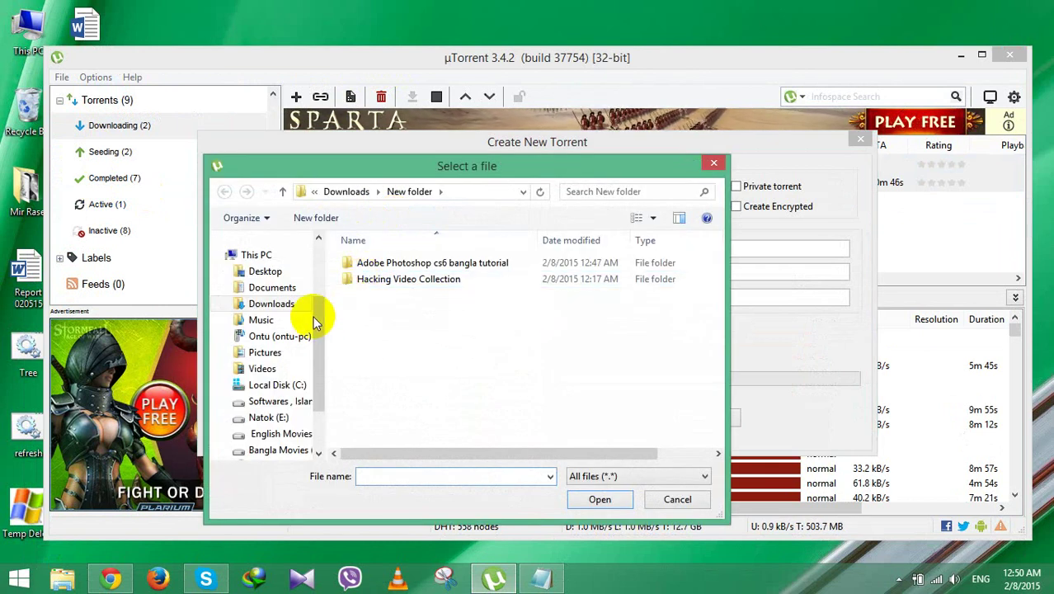
scroll(320, 342, down, 1)
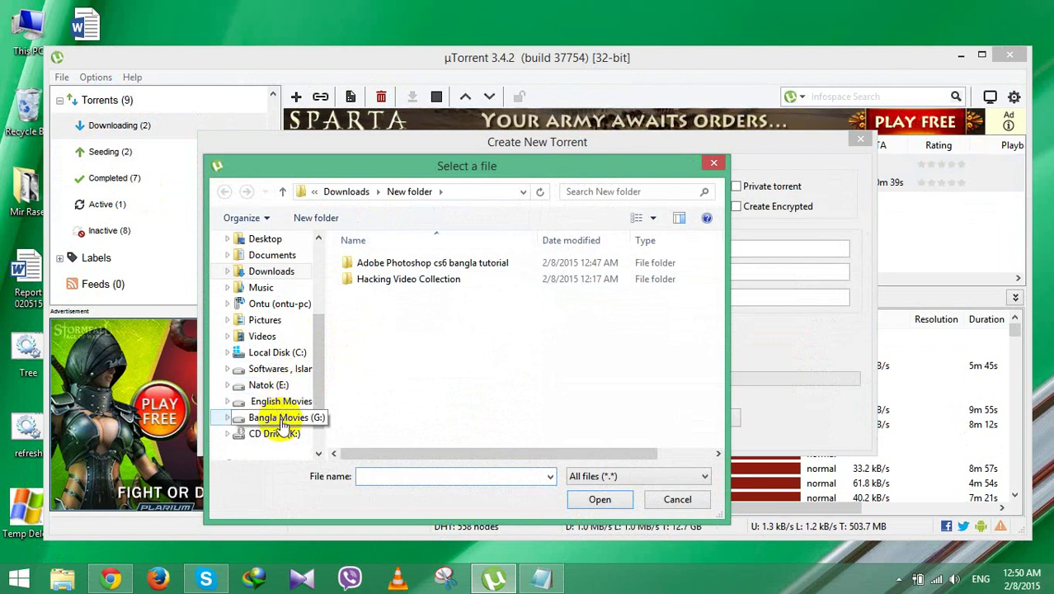
click(269, 369)
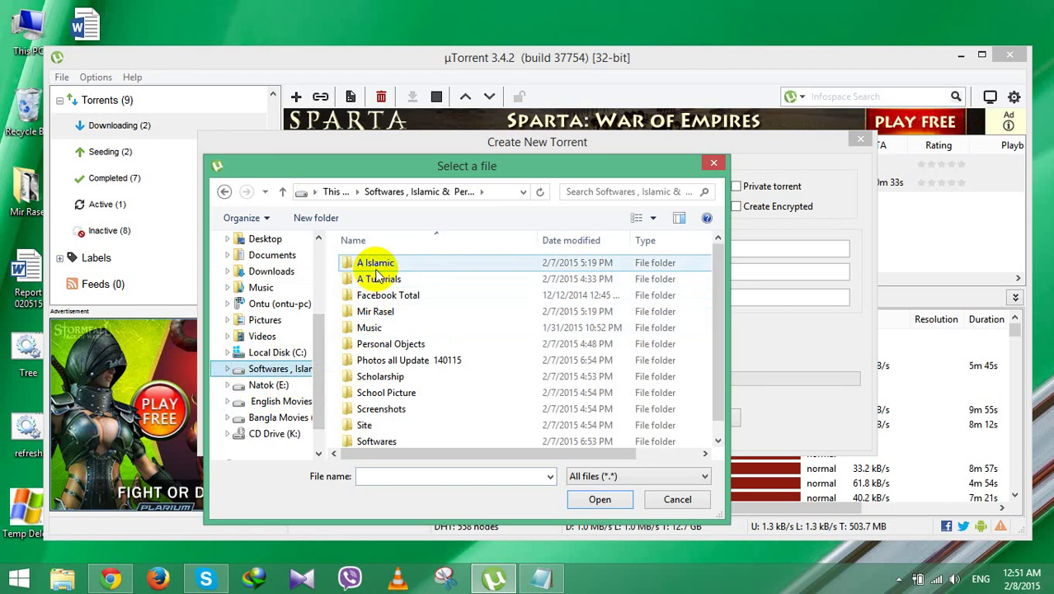
double_click(377, 274)
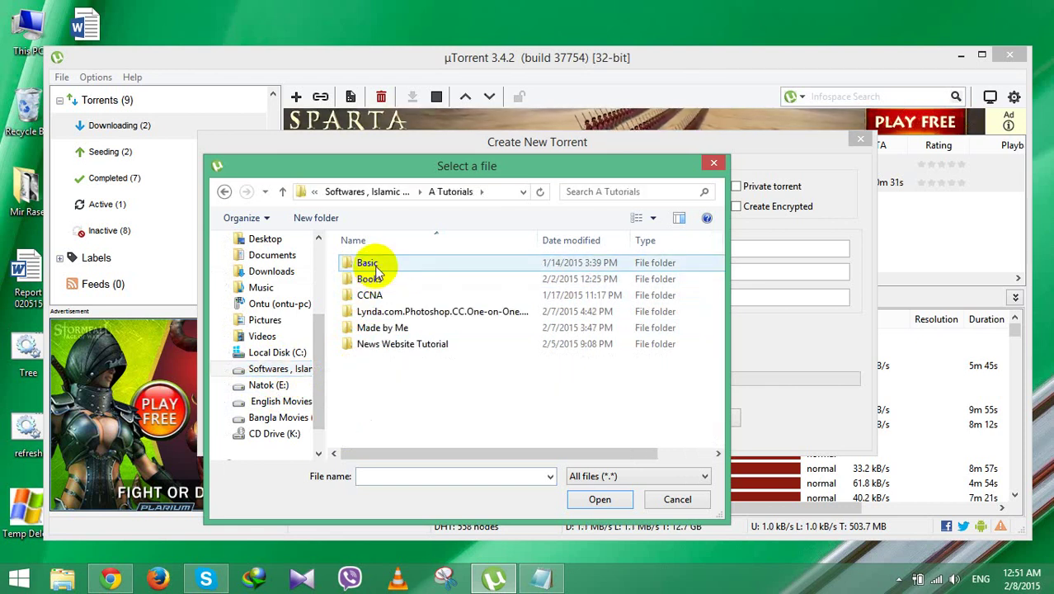
double_click(374, 329)
click(377, 298)
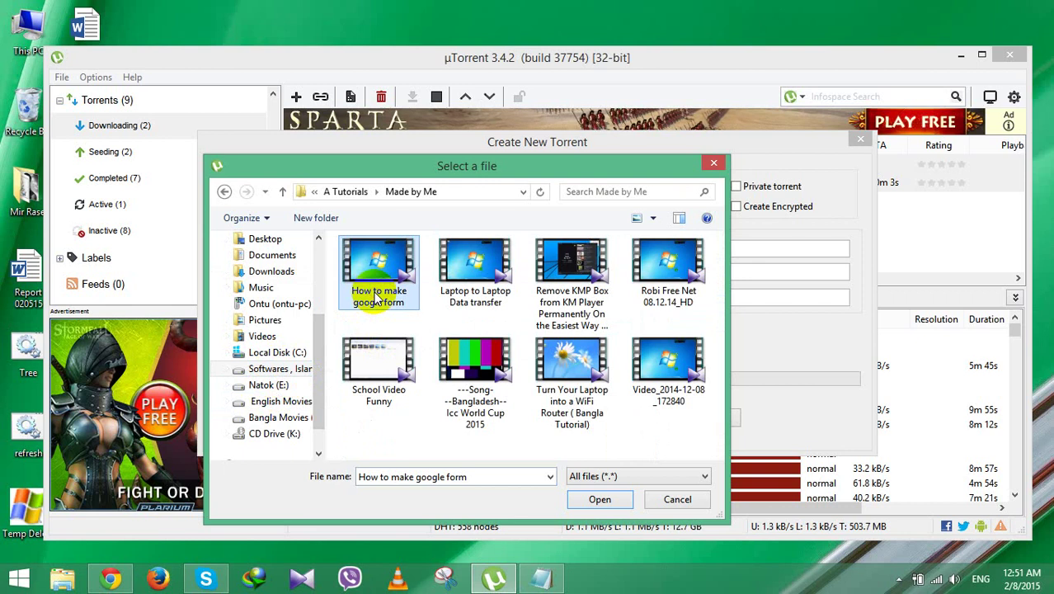
click(597, 500)
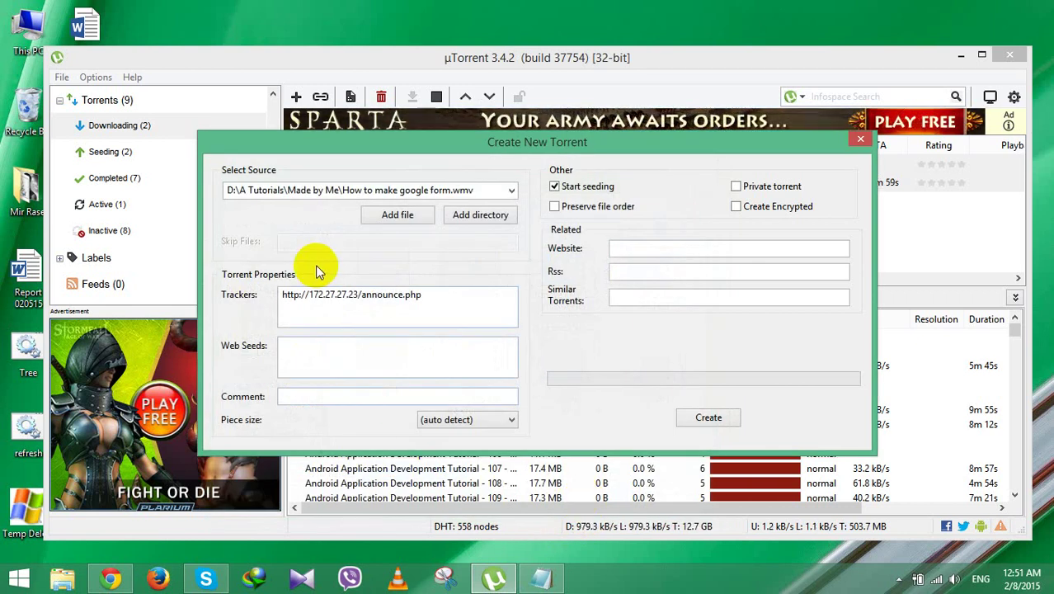
- Switch to Chrome, close the extra Torrent5 page and open the site's Upload page
drag(438, 302, 280, 295)
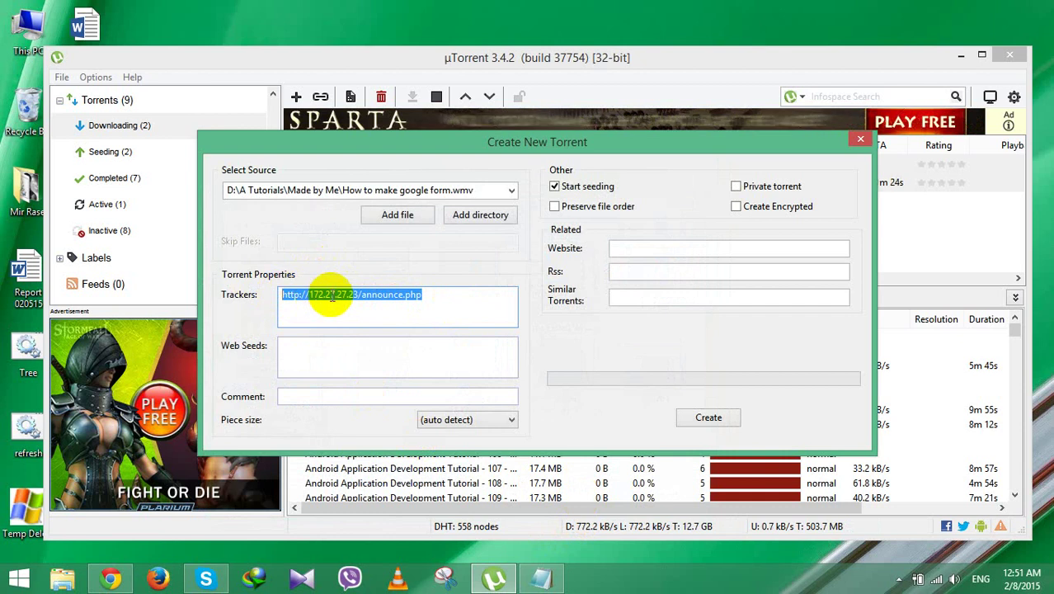
click(116, 582)
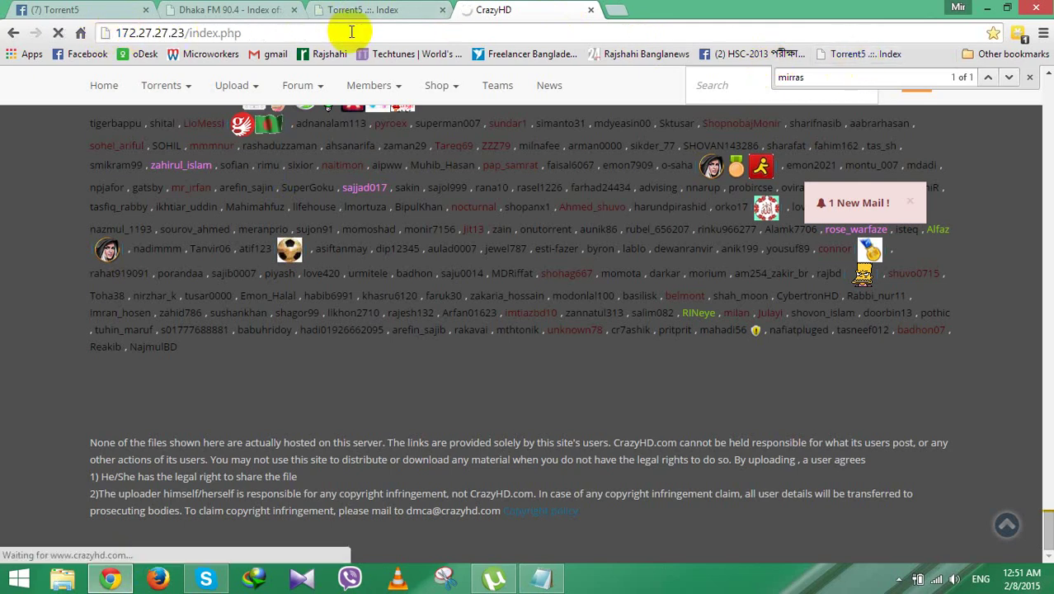
click(376, 11)
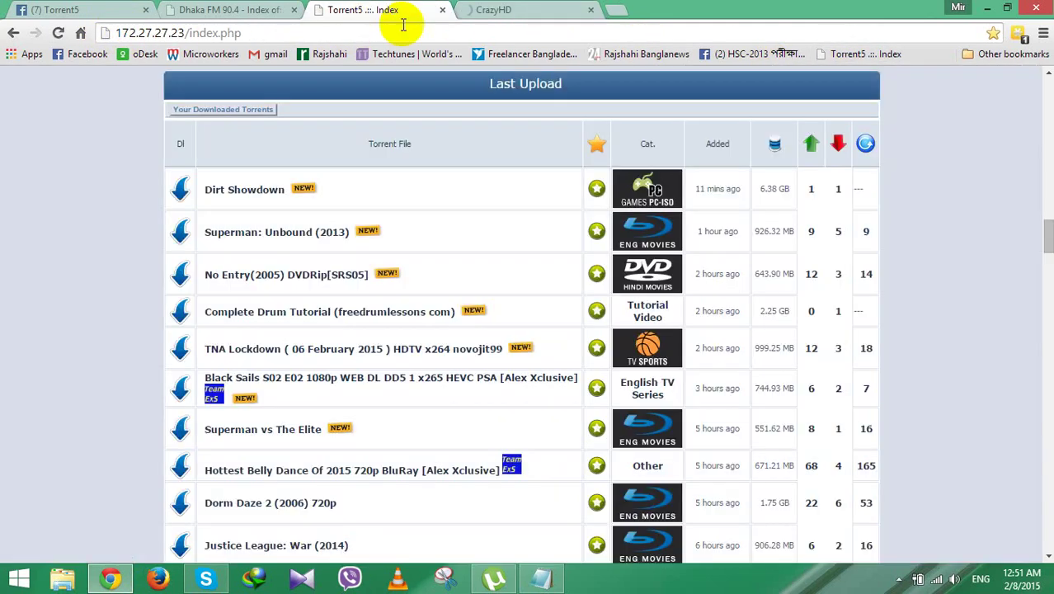
click(443, 11)
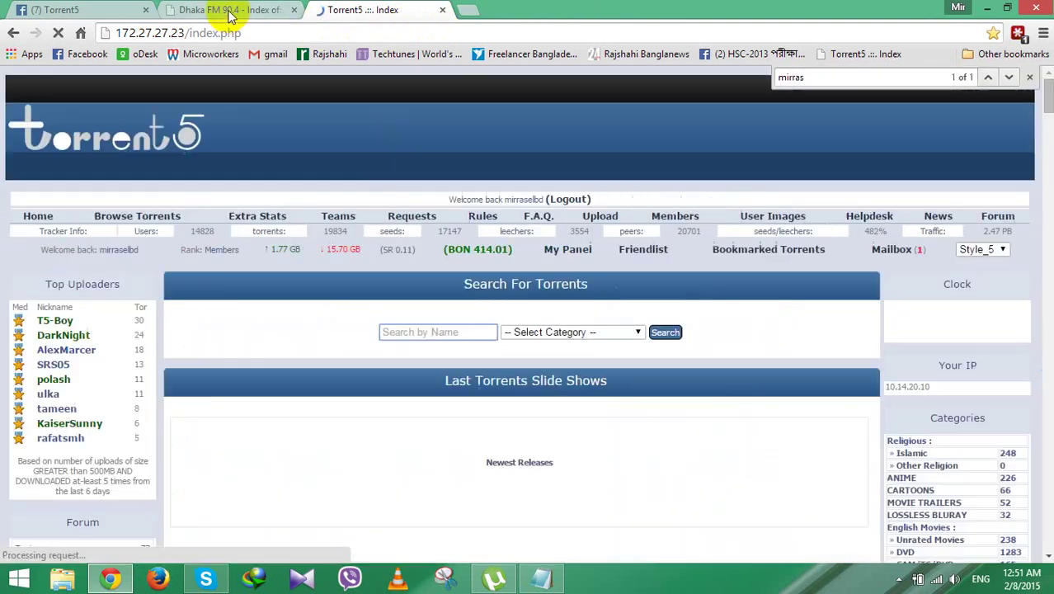
click(600, 217)
scroll(492, 256, down, 2)
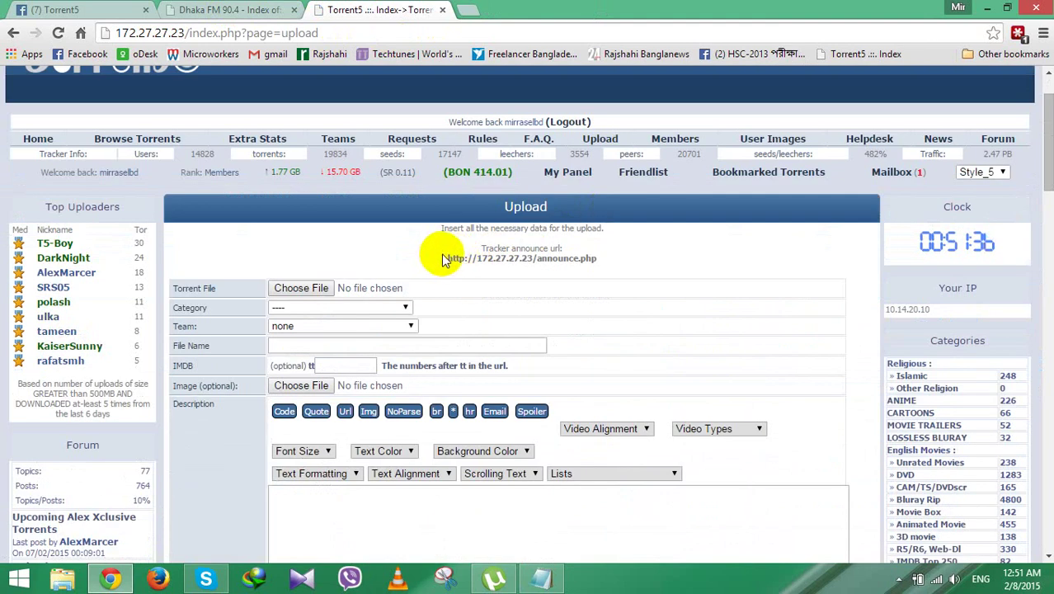
drag(443, 259, 560, 258)
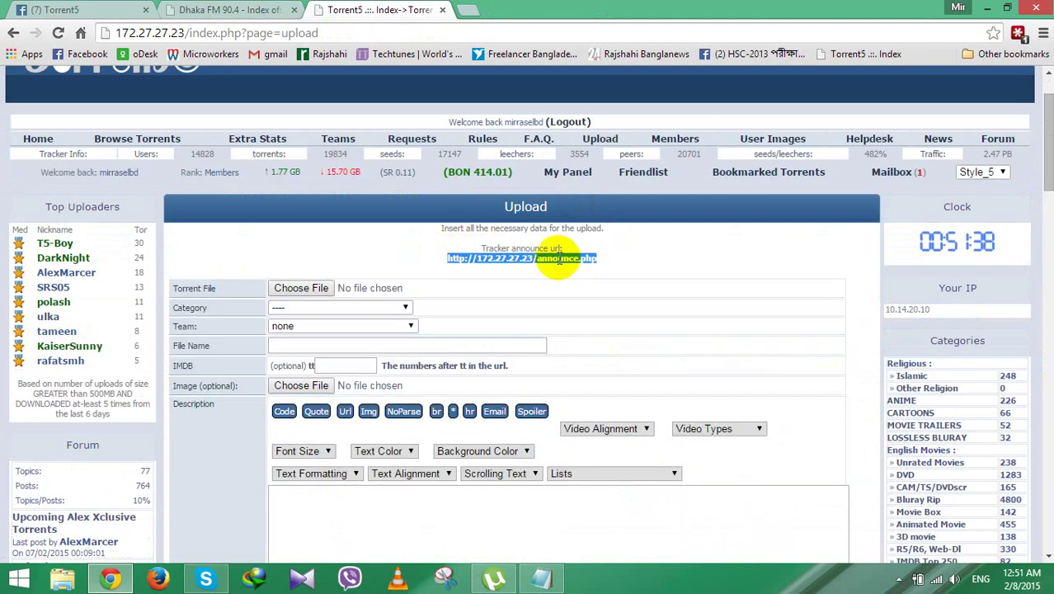
right_click(560, 259)
click(563, 268)
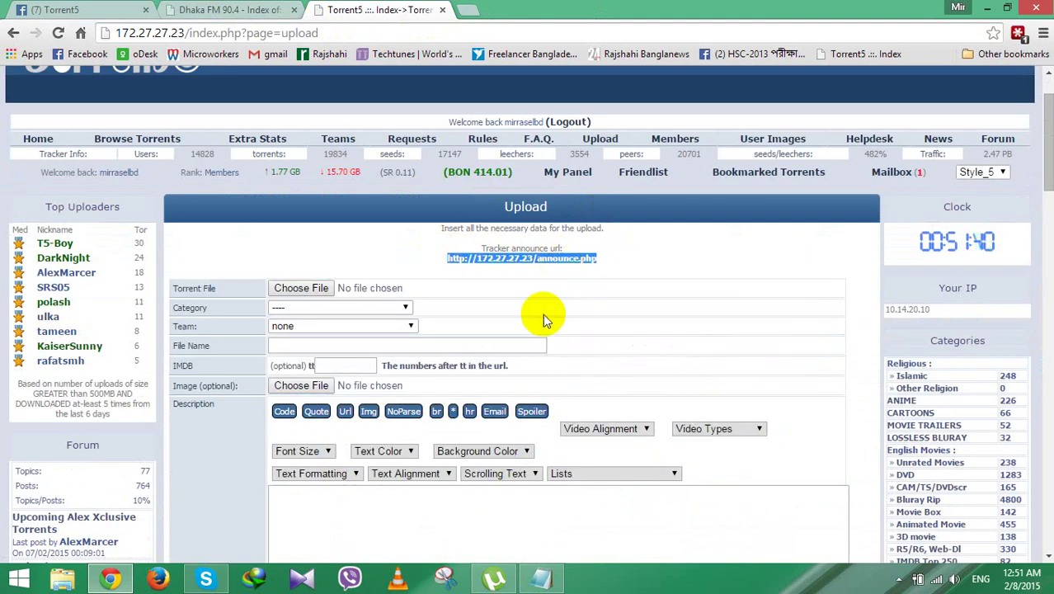
- Create the torrent in µTorrent, saving it to the Desktop as "How to make google form.wmv", and return to the Upload page in Chrome
click(495, 578)
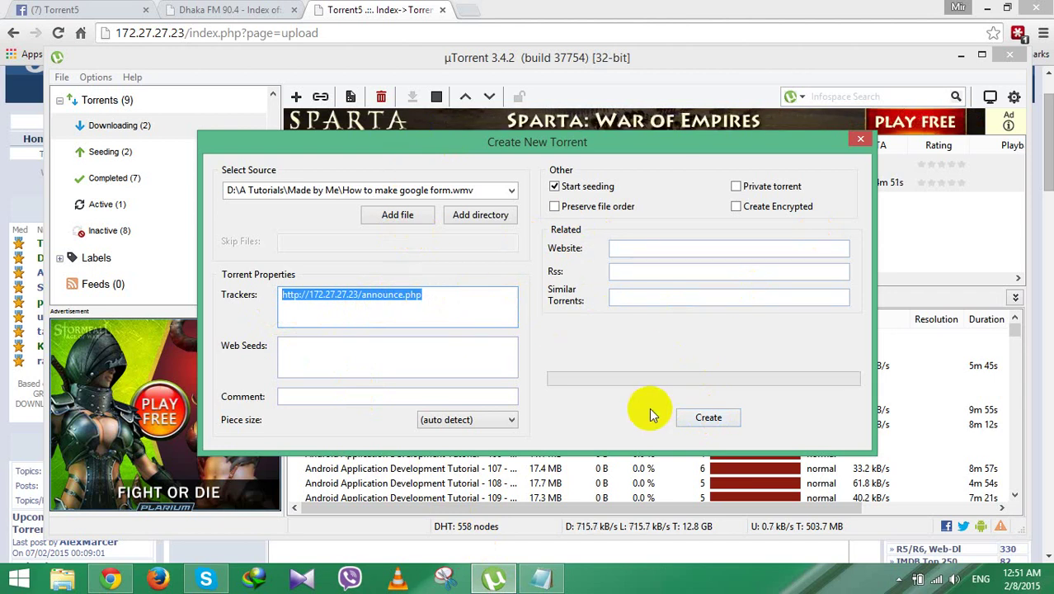
click(706, 418)
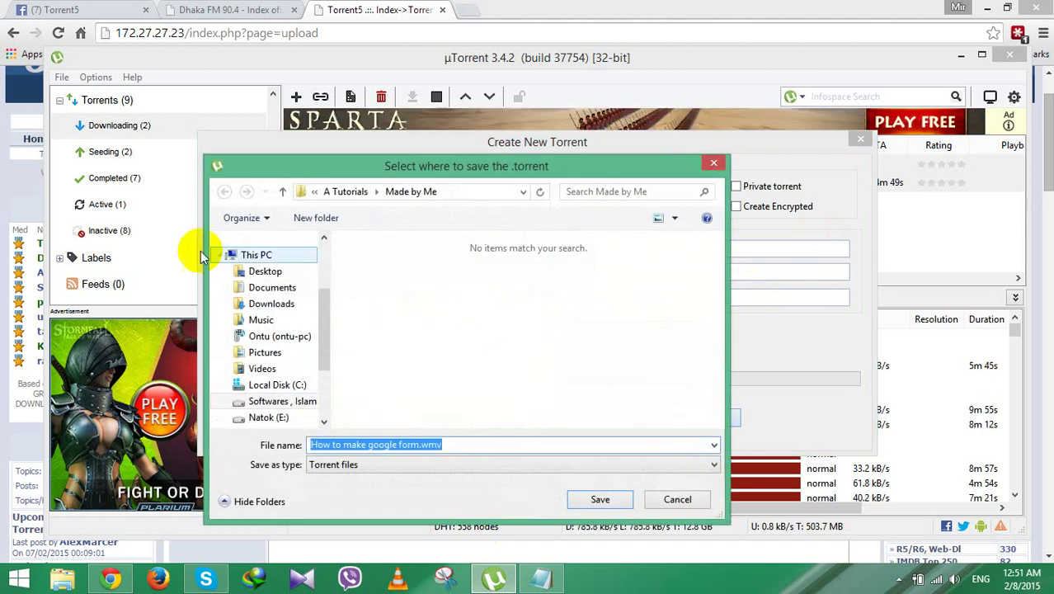
click(272, 275)
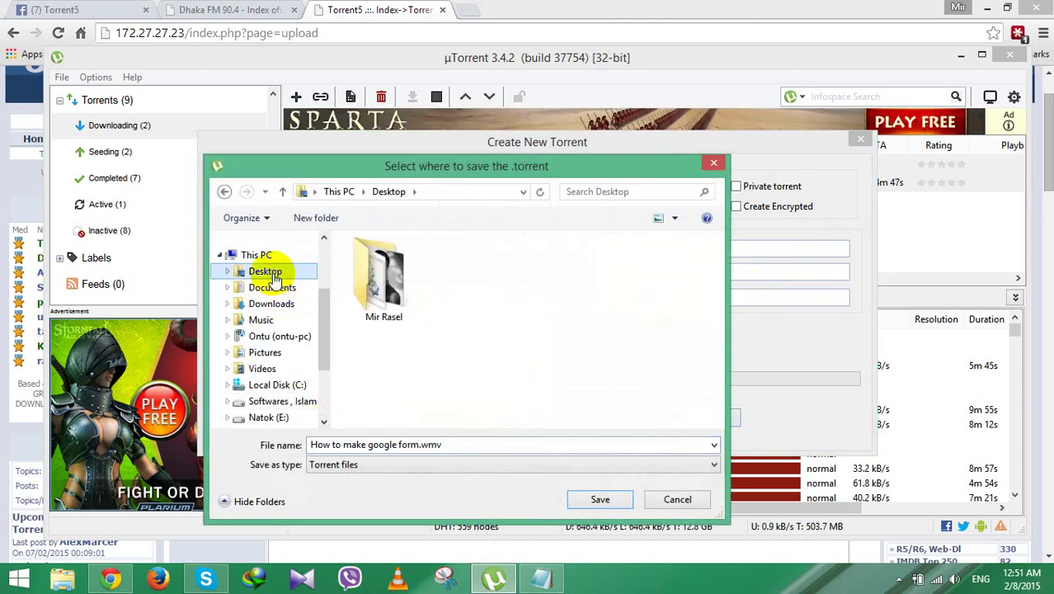
click(584, 498)
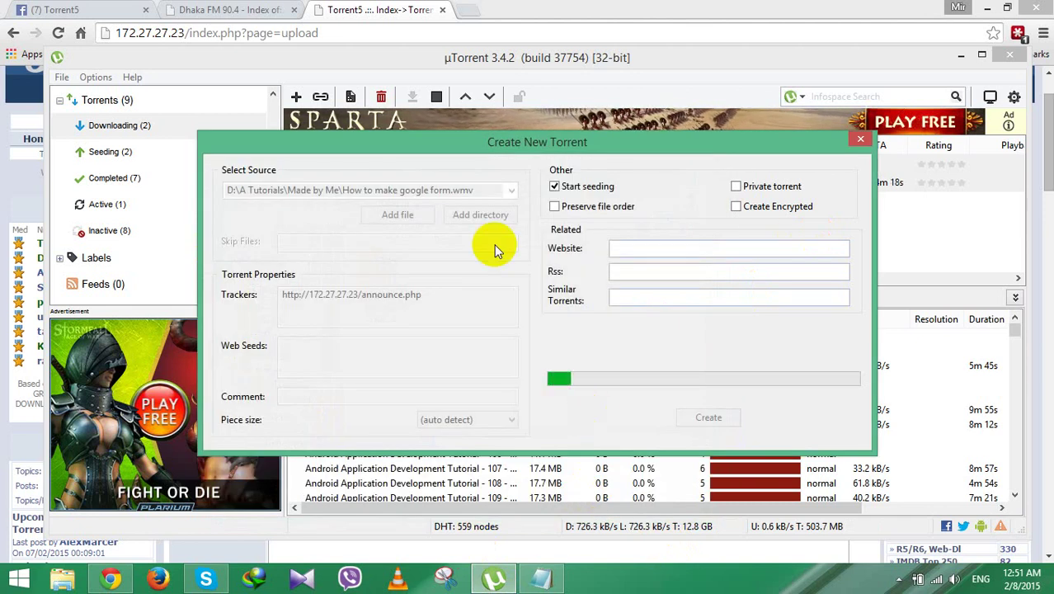
click(861, 145)
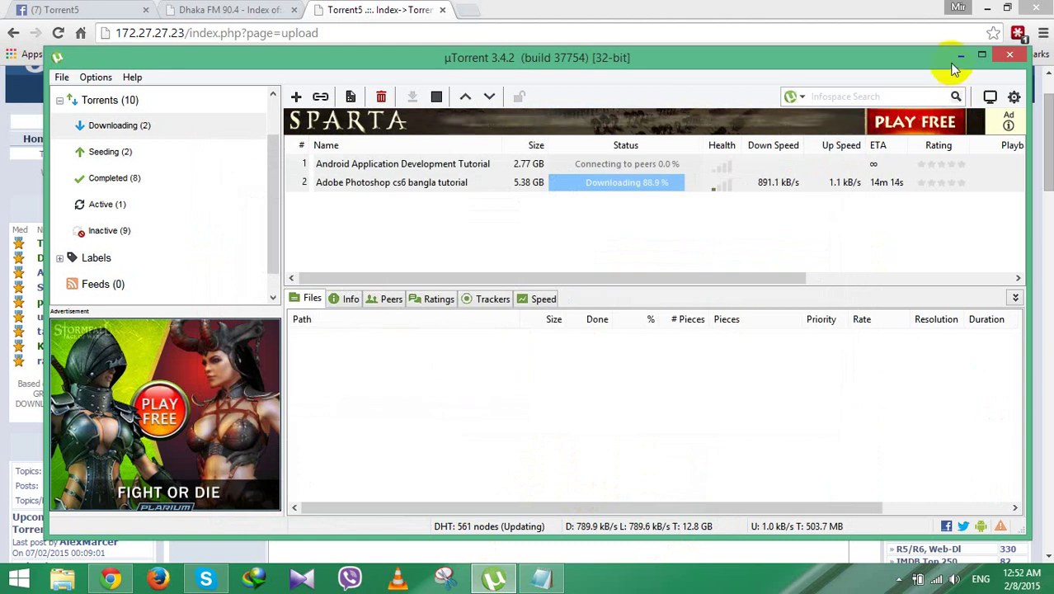
click(960, 56)
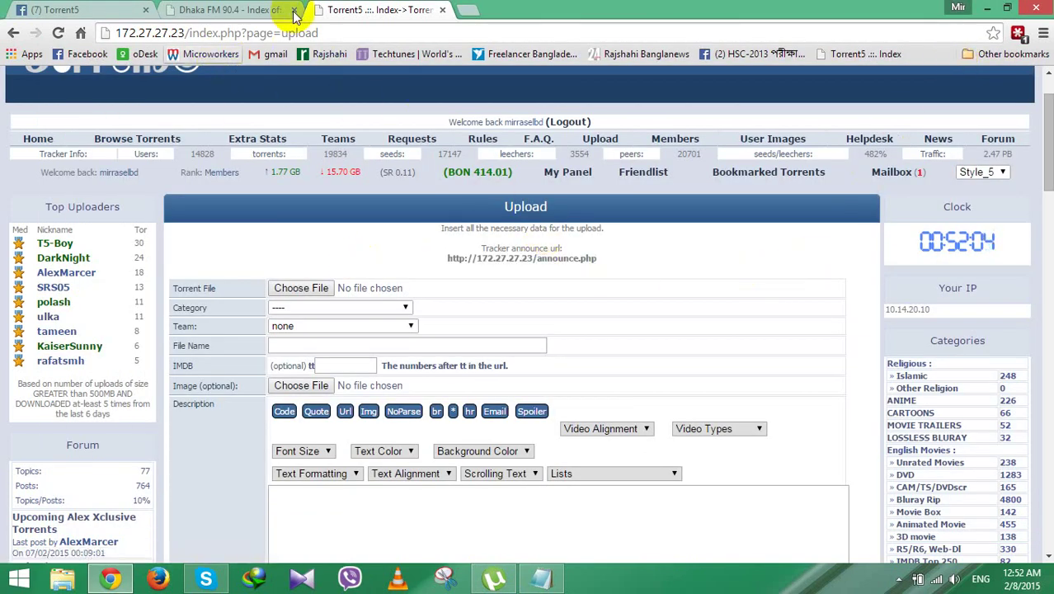
- Attach the torrent file "How to make google form.wmv" from the Desktop to the upload form
click(292, 289)
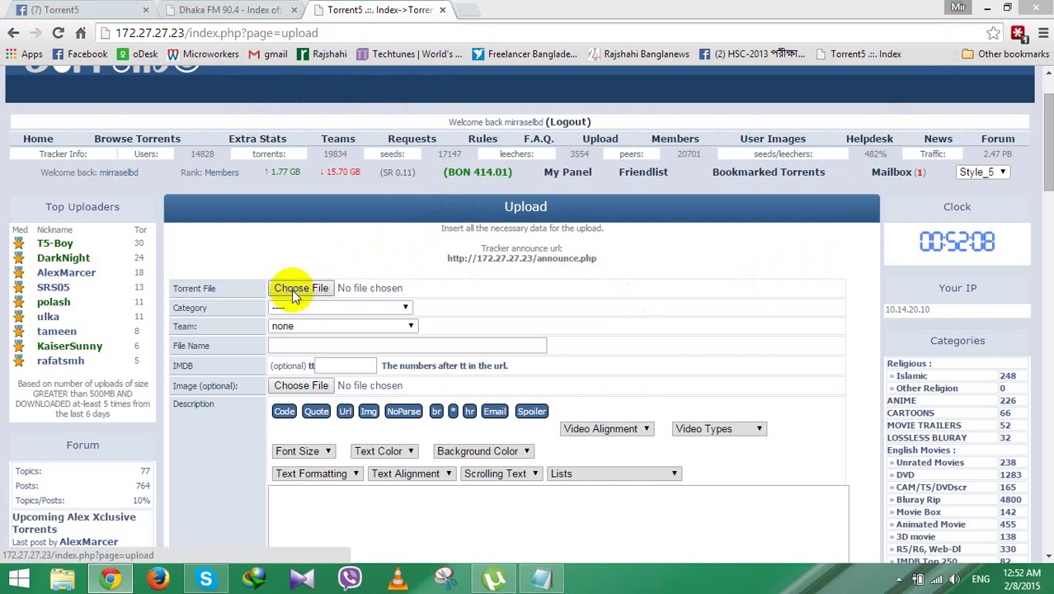
click(62, 109)
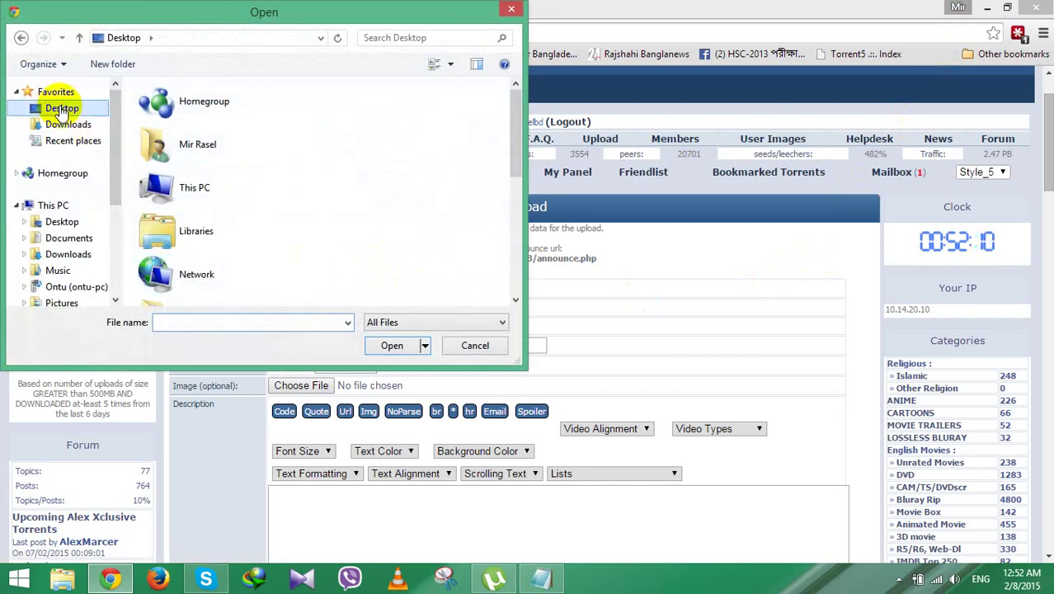
drag(518, 151, 514, 245)
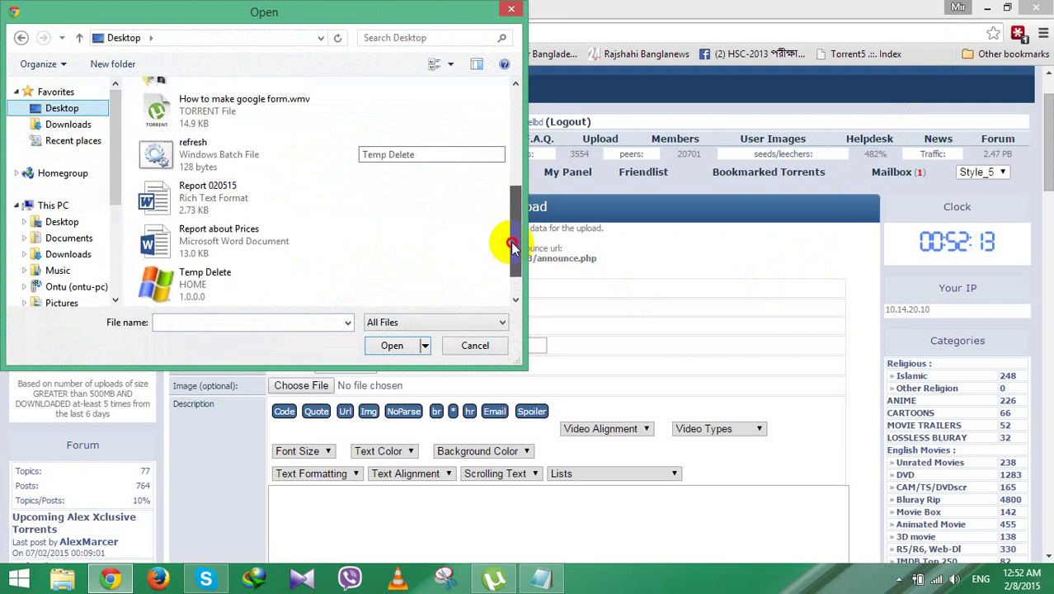
click(283, 112)
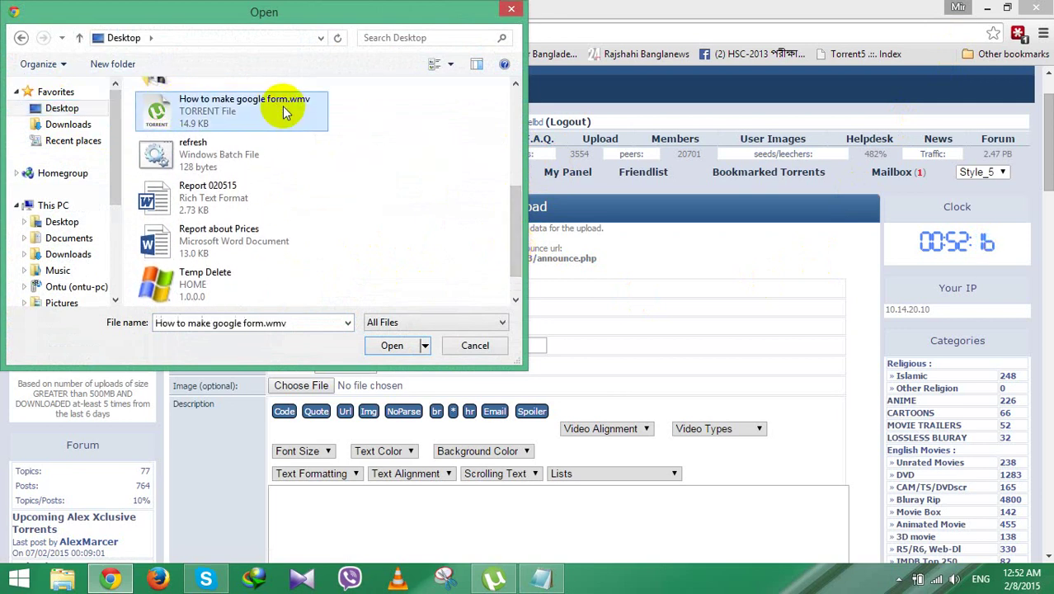
click(394, 345)
- Set the upload's category to Tutorial Video
scroll(407, 350, down, 2)
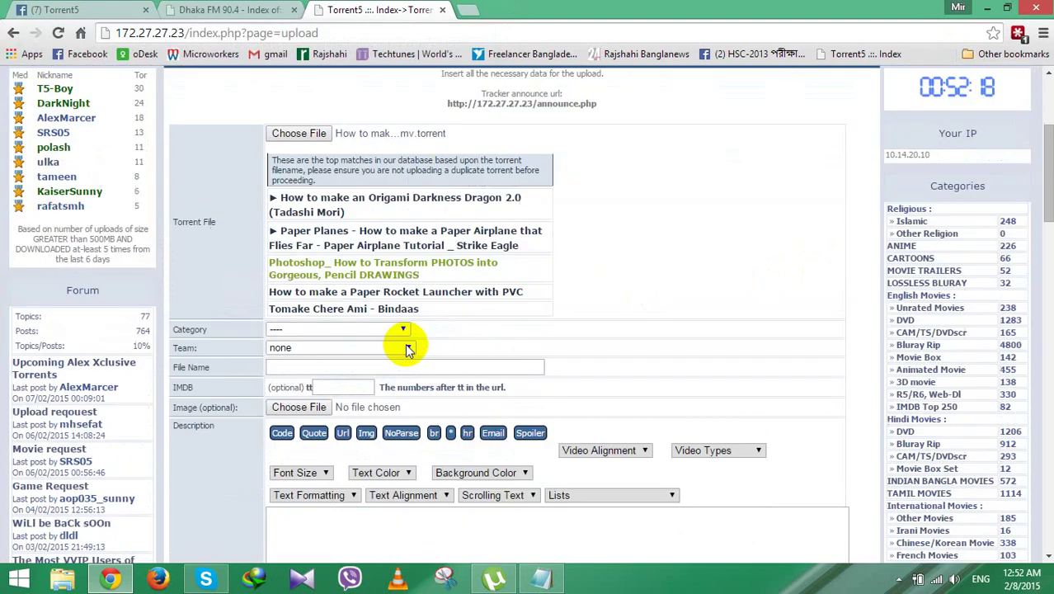
click(313, 330)
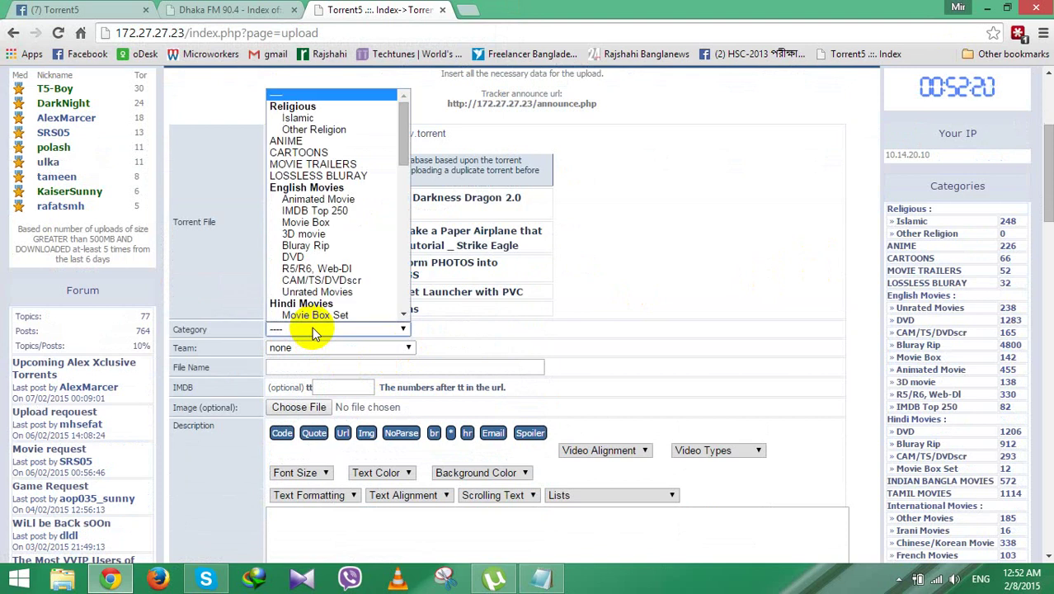
key(t)
key(v)
key(t)
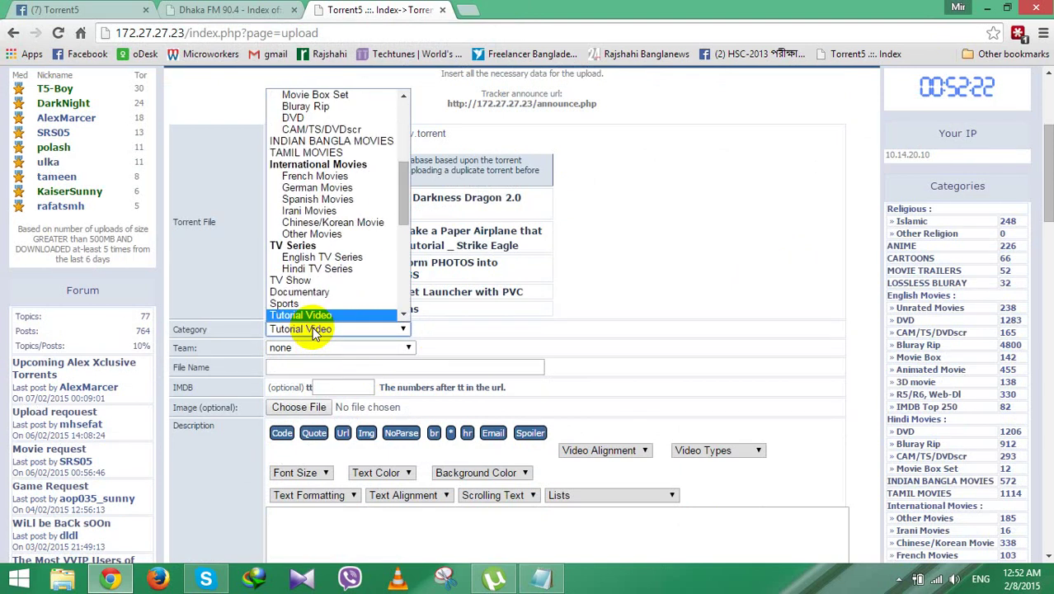
click(302, 321)
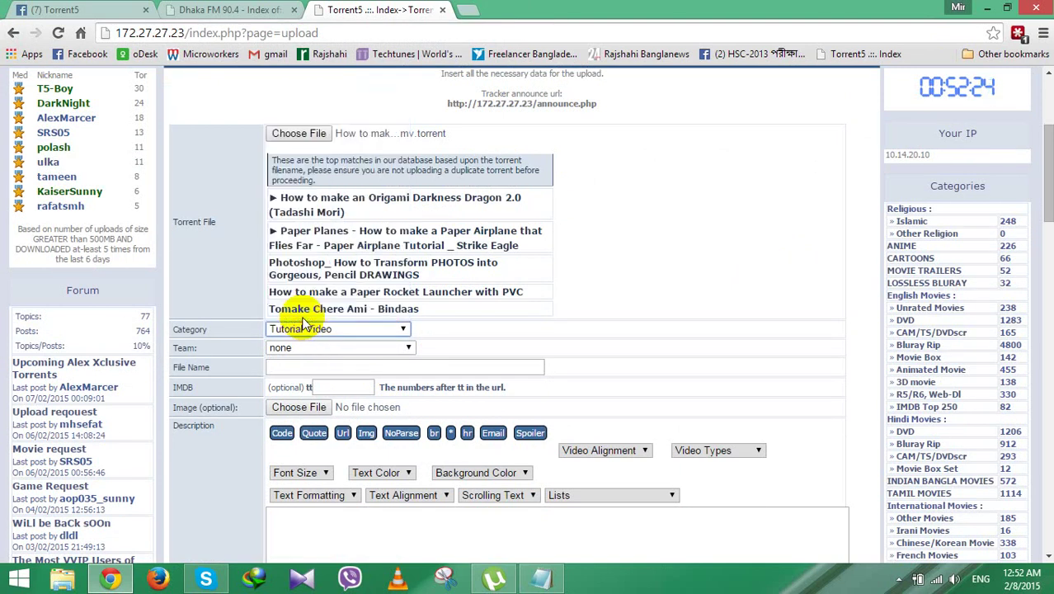
- Enter "How to make google form" as the upload's file name and copy the same text into the description
click(313, 368)
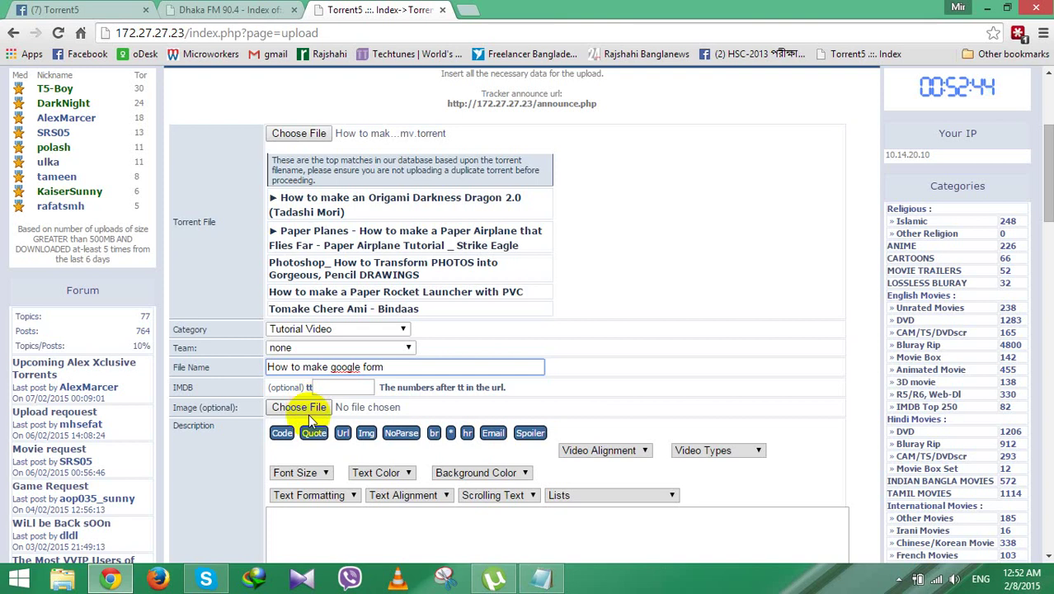
key(ctrl+a)
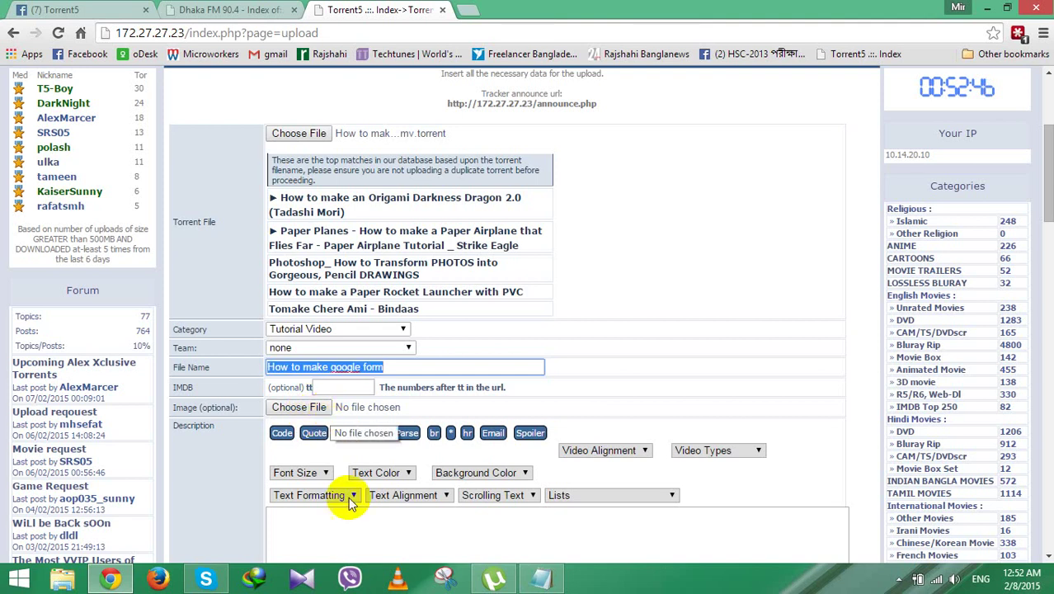
scroll(341, 495, down, 1)
click(339, 453)
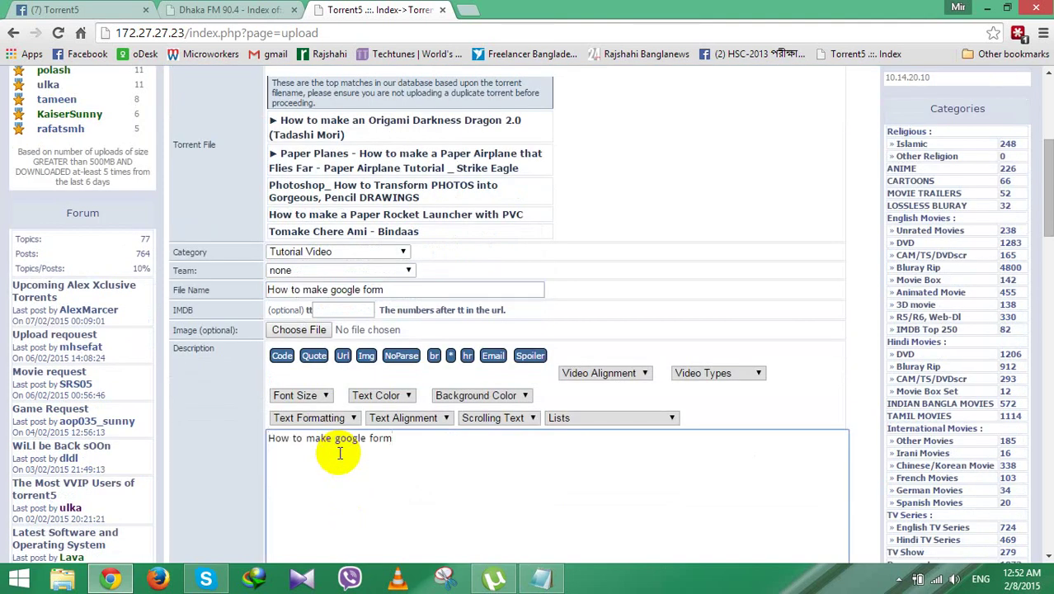
scroll(339, 452, down, 1)
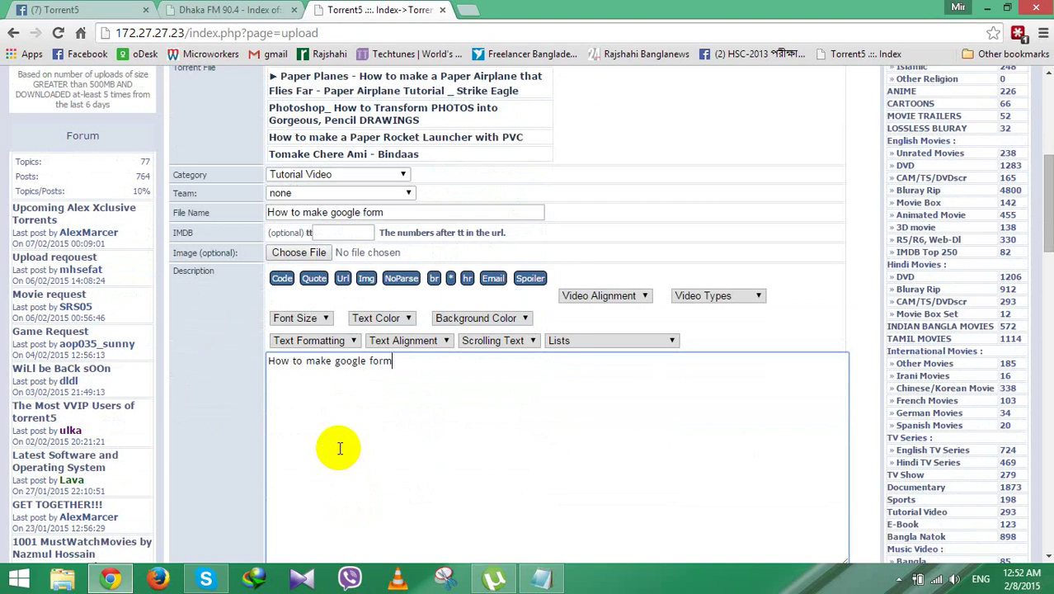
- Submit the completed upload form and download the PID version of the torrent, opening it in µTorrent
scroll(359, 458, down, 2)
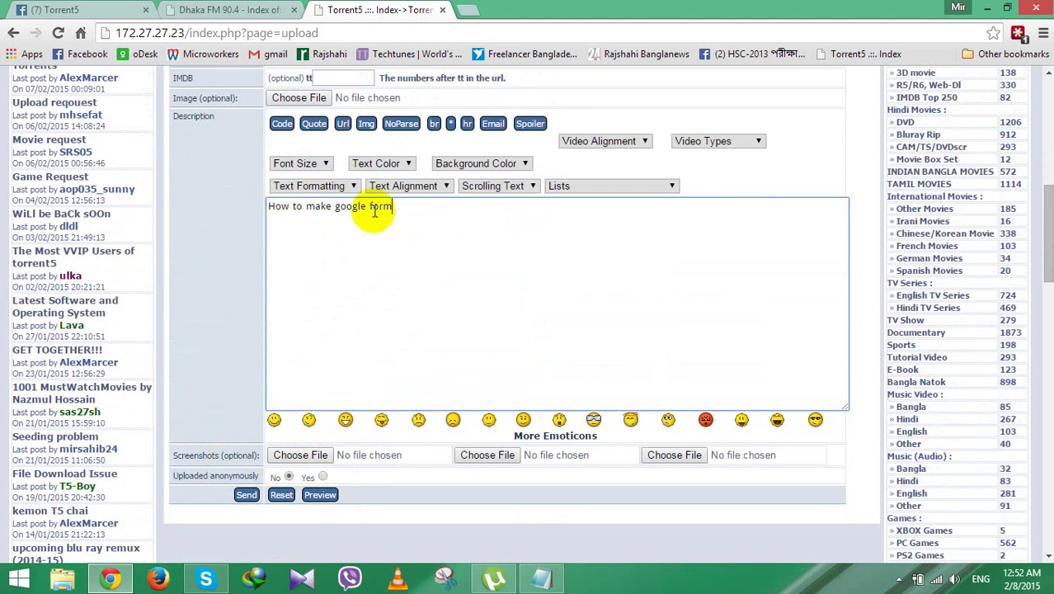
click(246, 495)
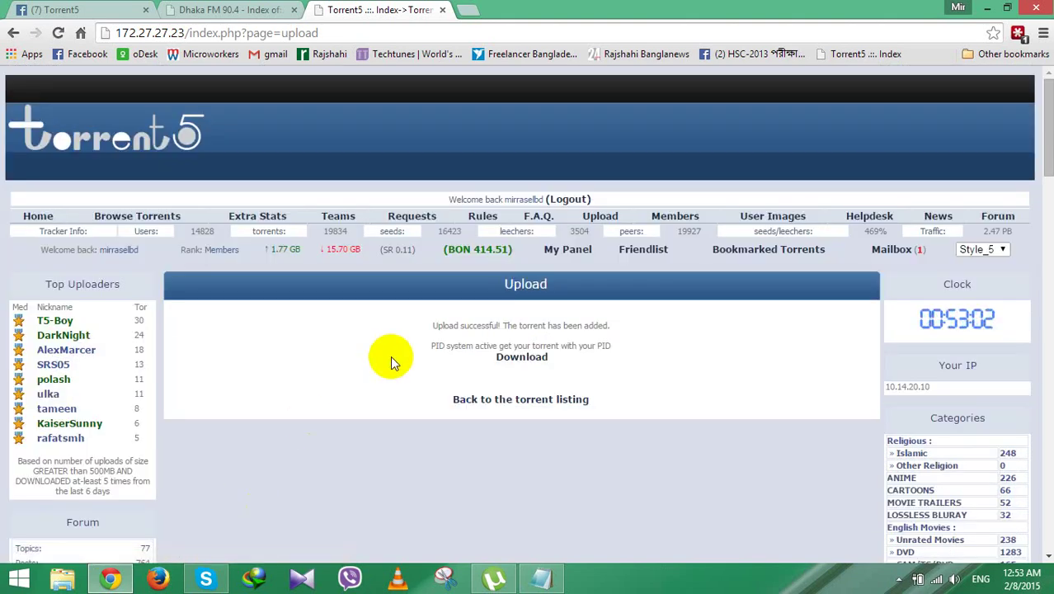
click(520, 361)
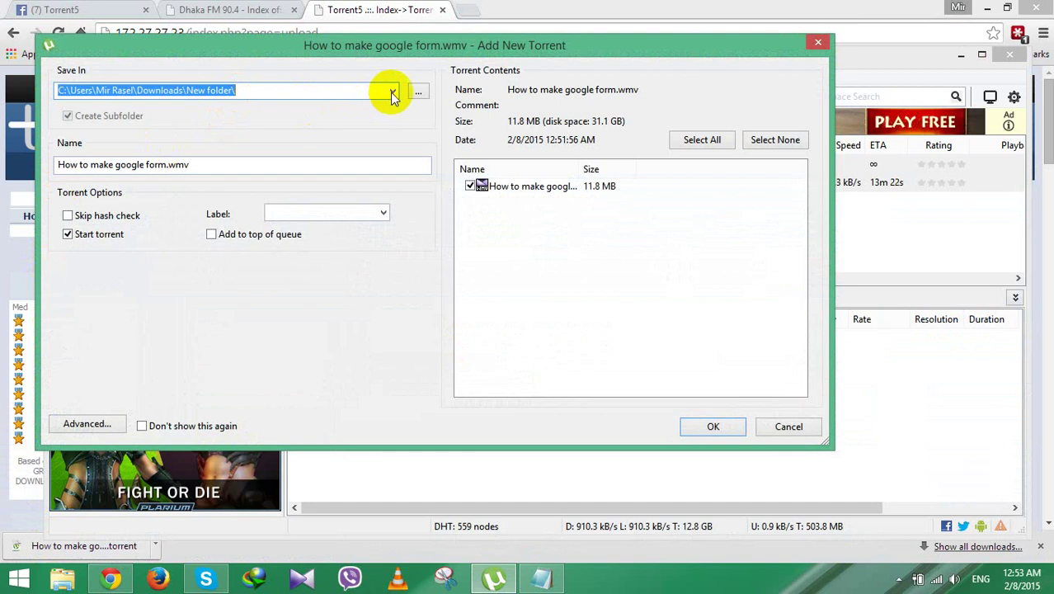
- Set the torrent's save folder to D:\A Tutorials\Made by Me and add the torrent to µTorrent
click(418, 92)
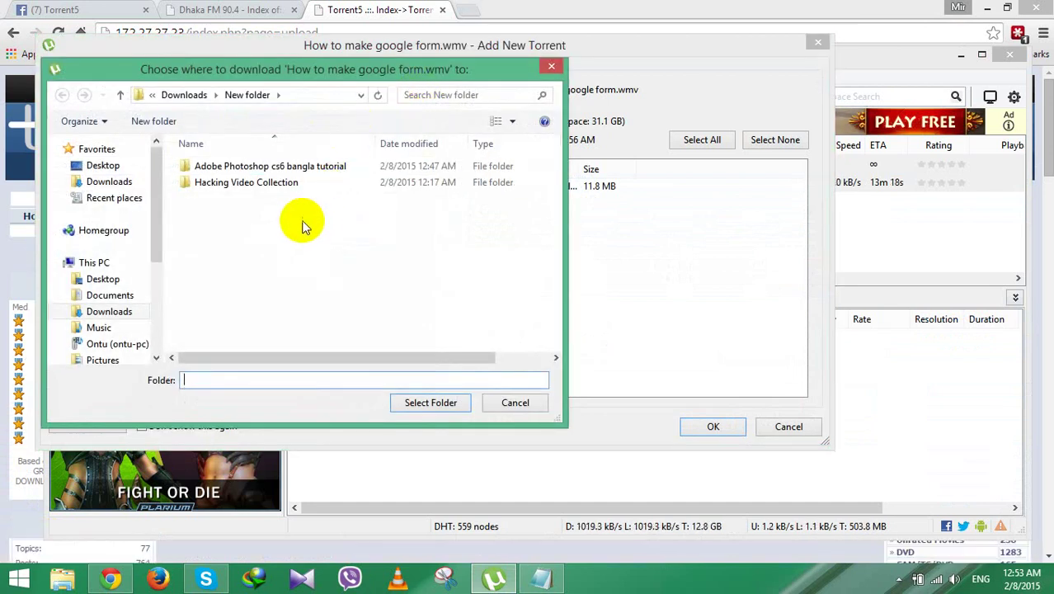
scroll(155, 241, down, 2)
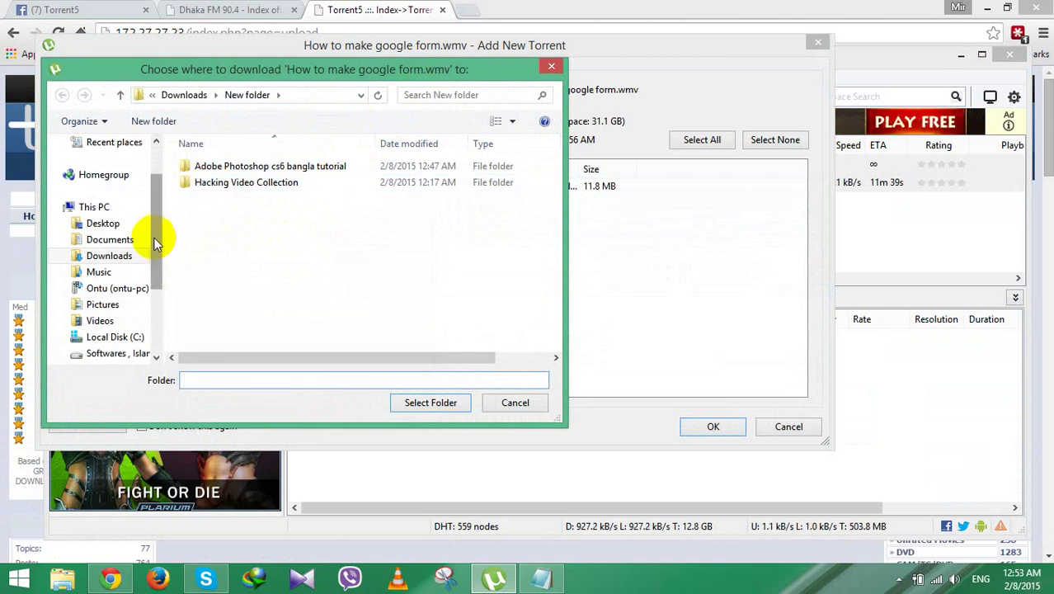
drag(157, 225, 152, 286)
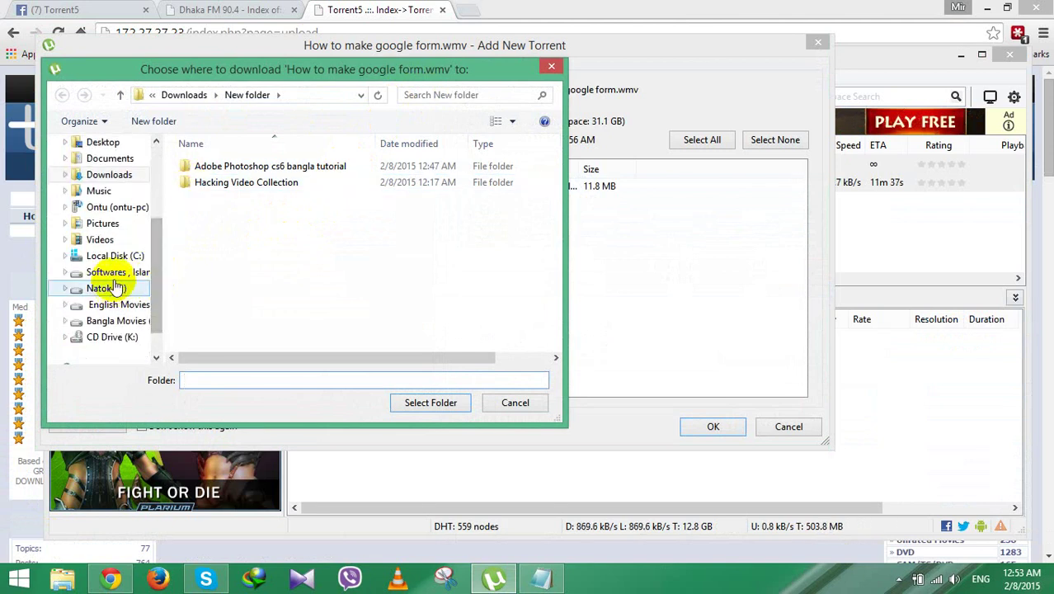
click(115, 278)
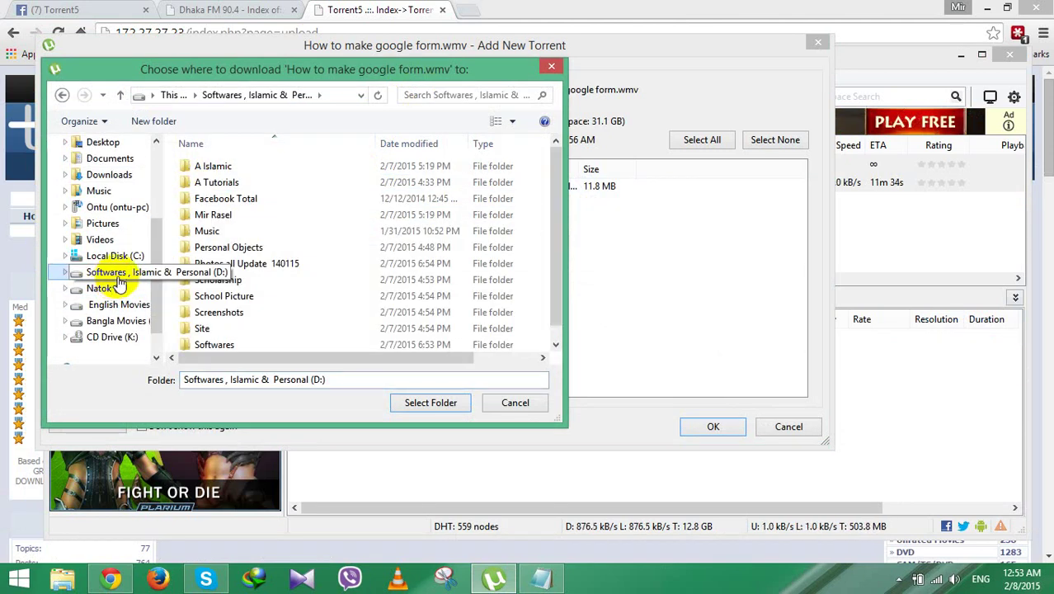
click(209, 189)
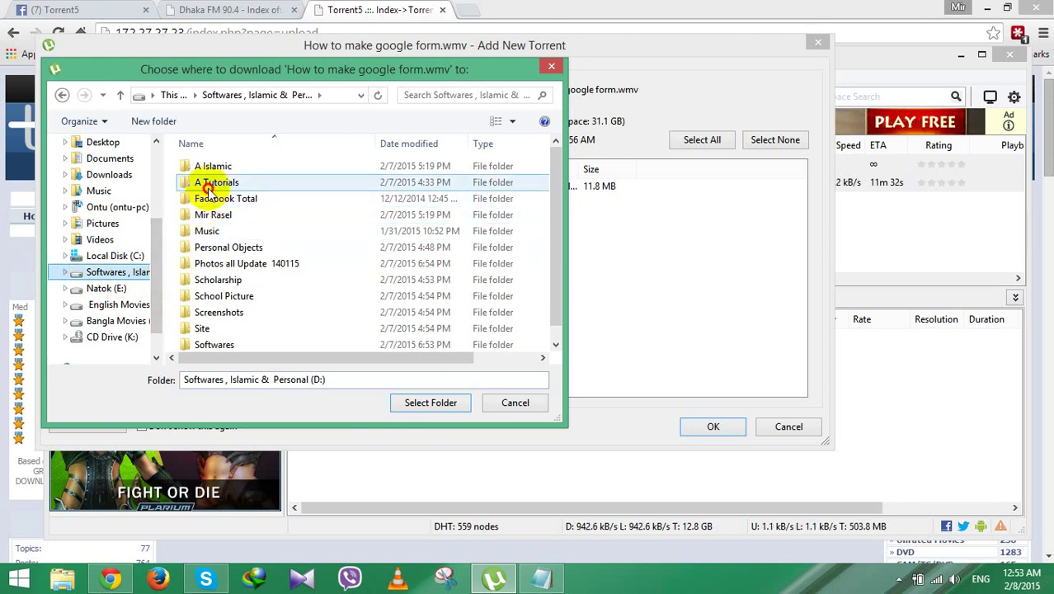
double_click(210, 189)
double_click(218, 231)
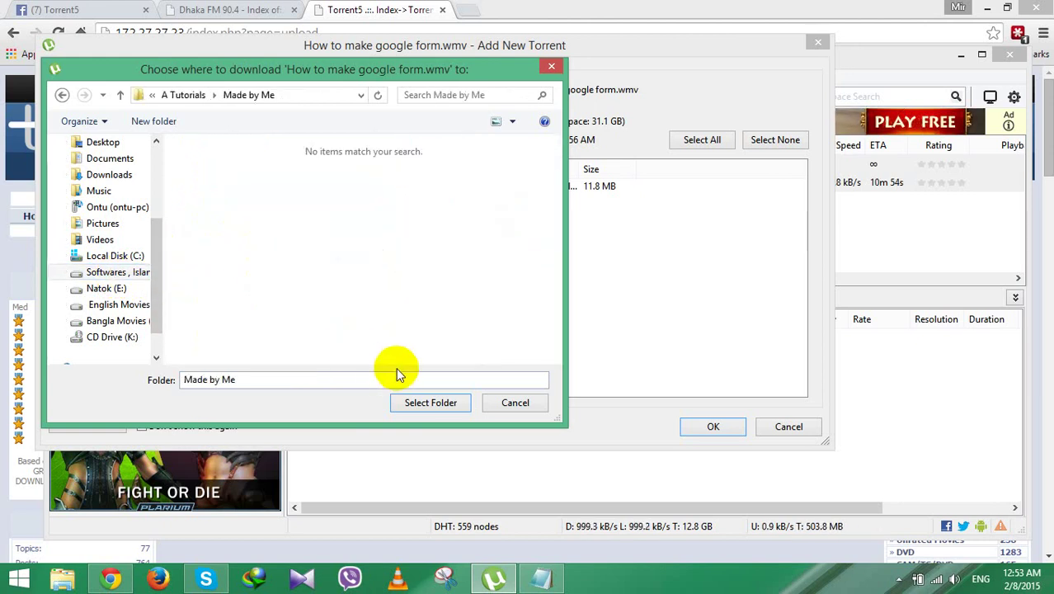
click(425, 402)
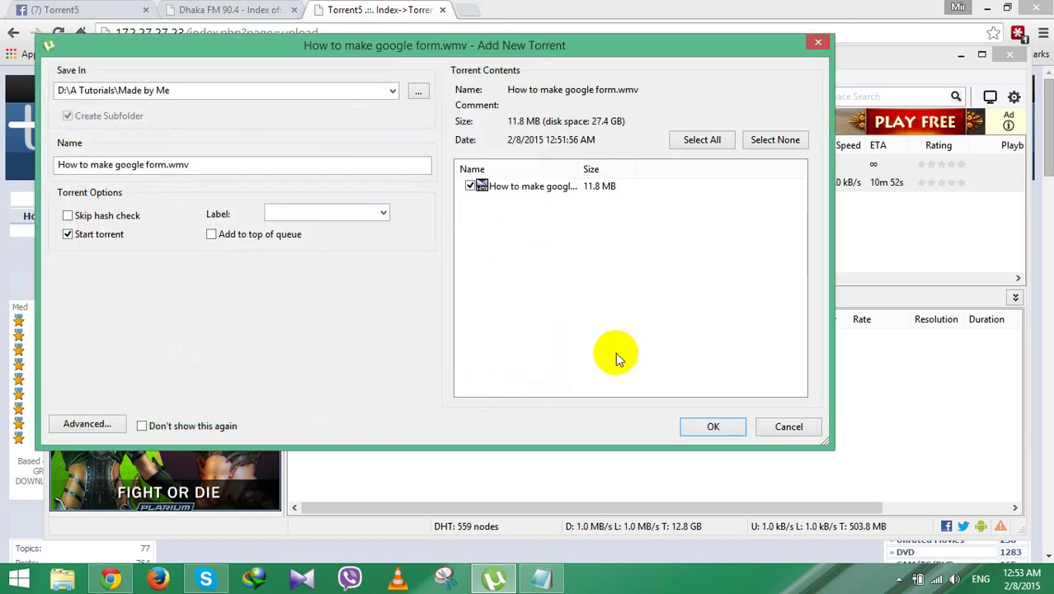
click(715, 424)
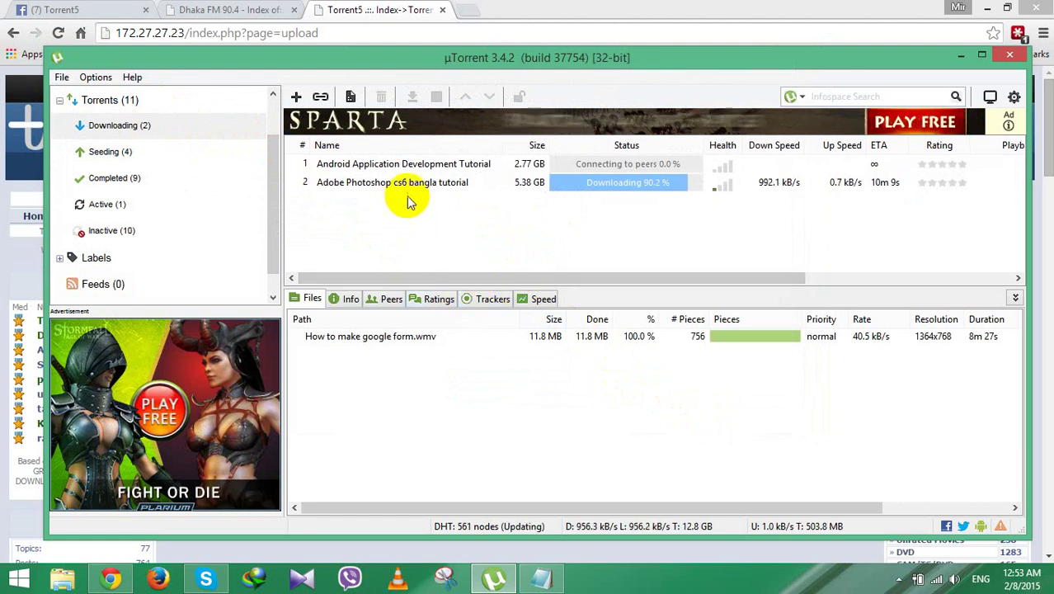
- Return to the upload page in Chrome, download the torrent again, open it in µTorrent and load its trackers
click(961, 55)
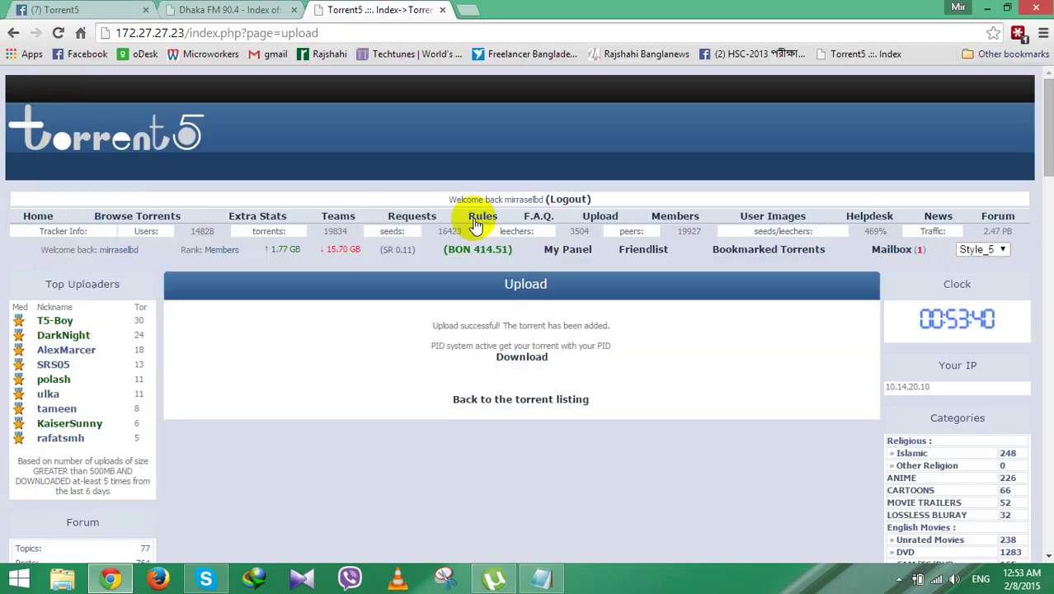
click(528, 365)
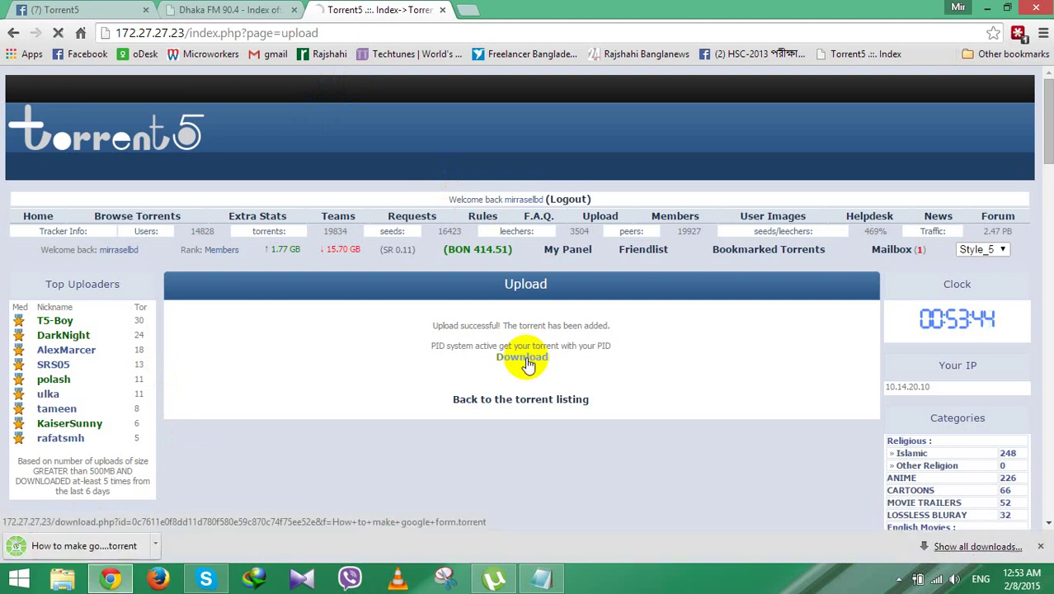
click(528, 366)
click(88, 546)
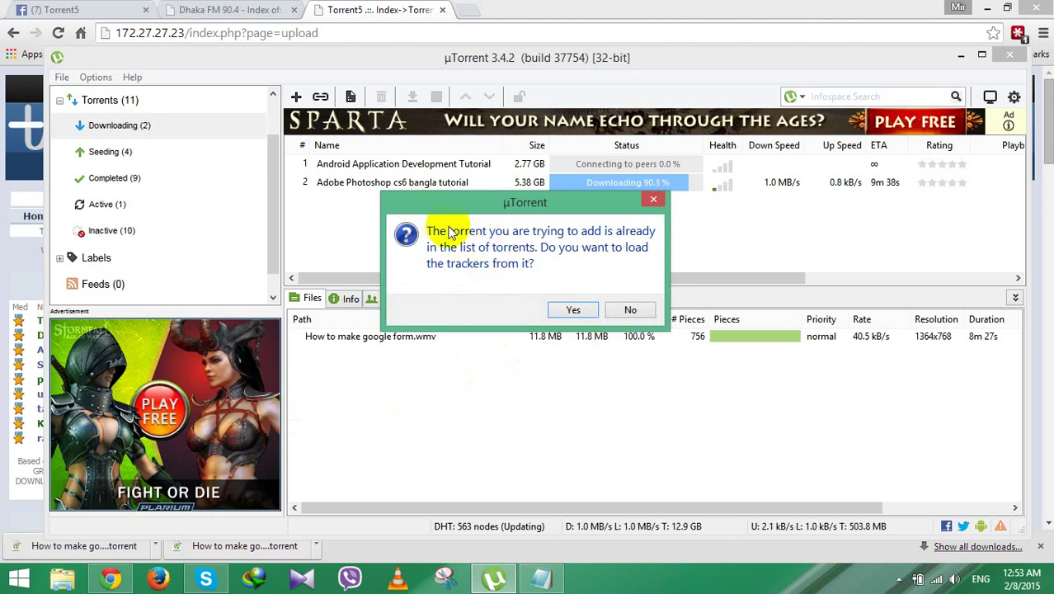
click(570, 311)
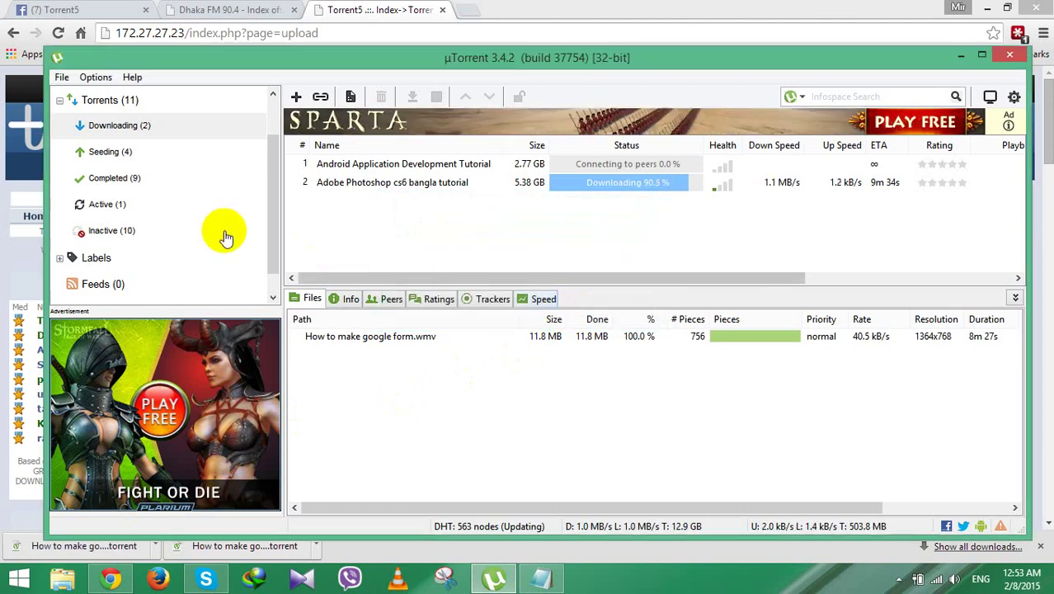
- List the seeding torrents and view the files of the last "How to make google form.wmv" entry
click(108, 153)
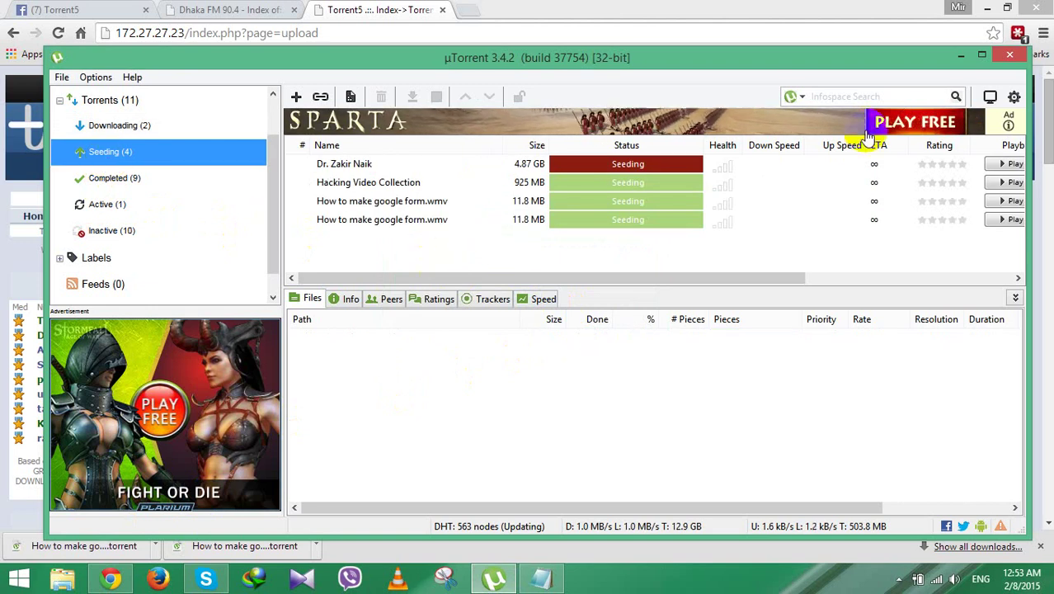
click(482, 217)
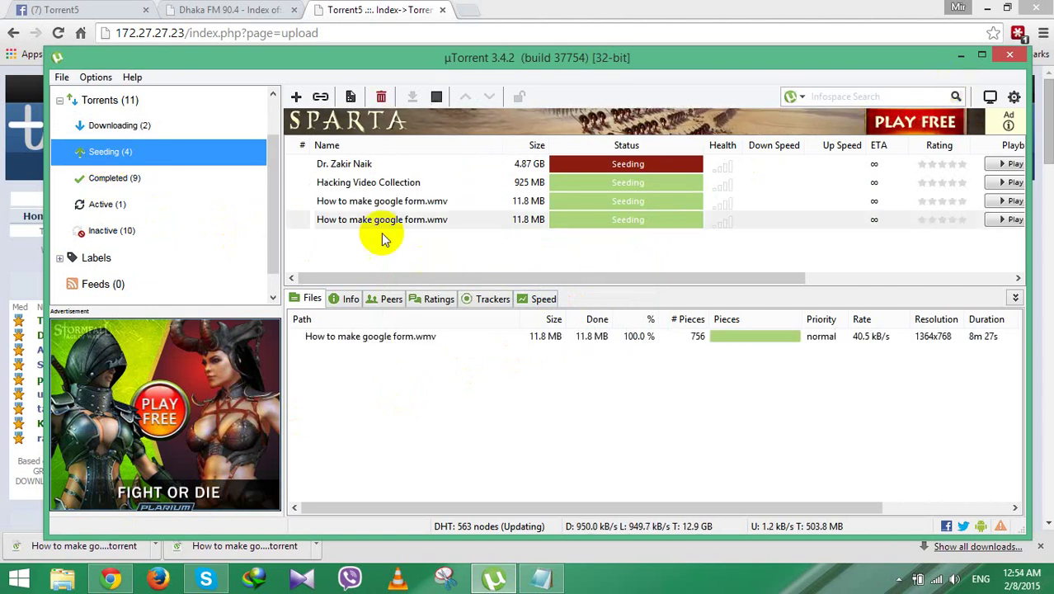
click(958, 56)
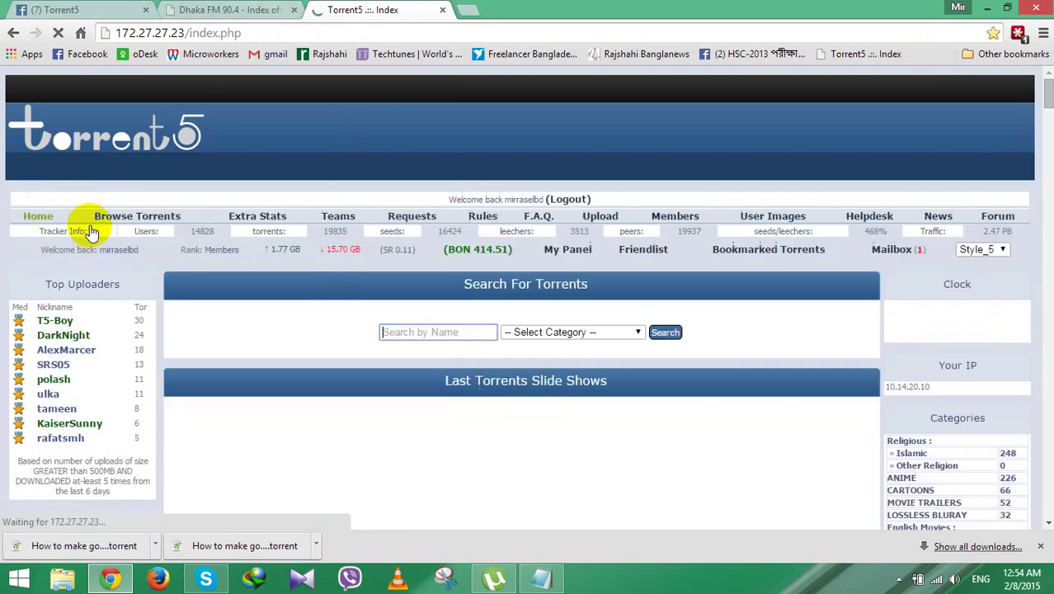
- From the Torrent5 home page in Chrome, open the "How to make google form" entry under Last Upload and review its details
scroll(384, 346, down, 1)
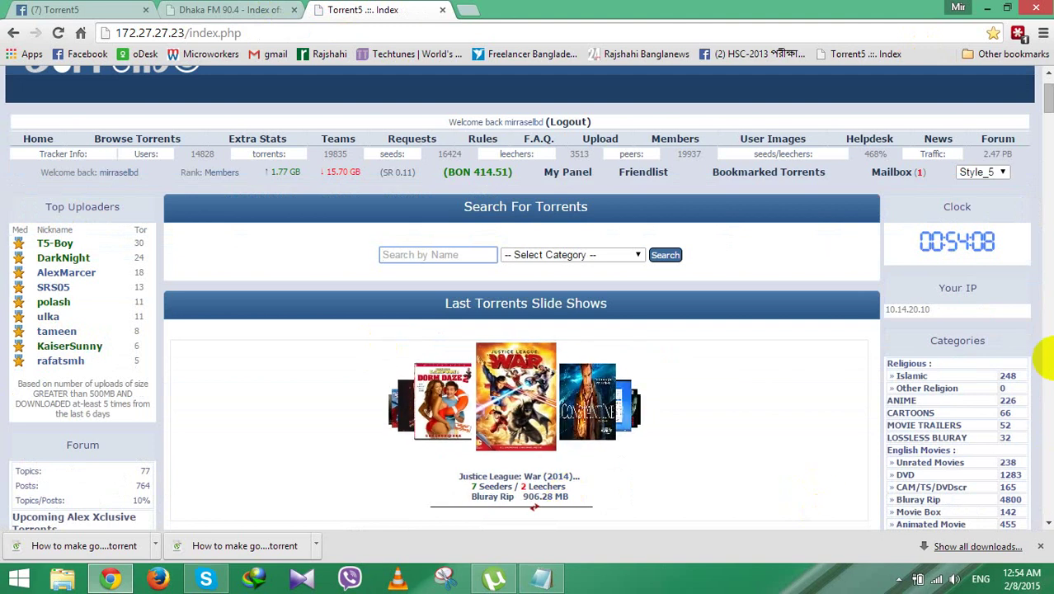
drag(1050, 88, 1044, 208)
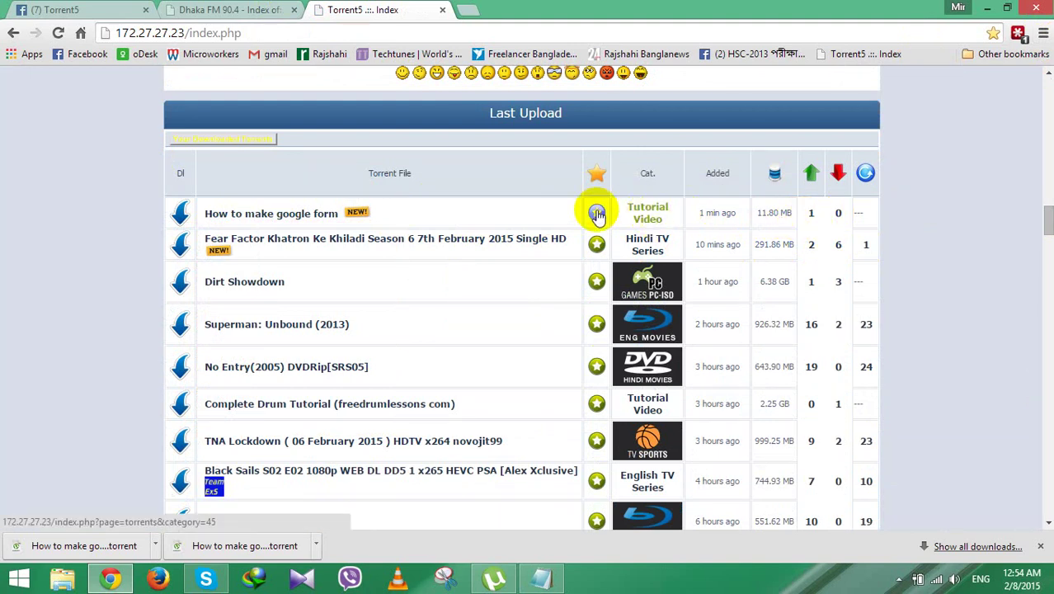
click(289, 214)
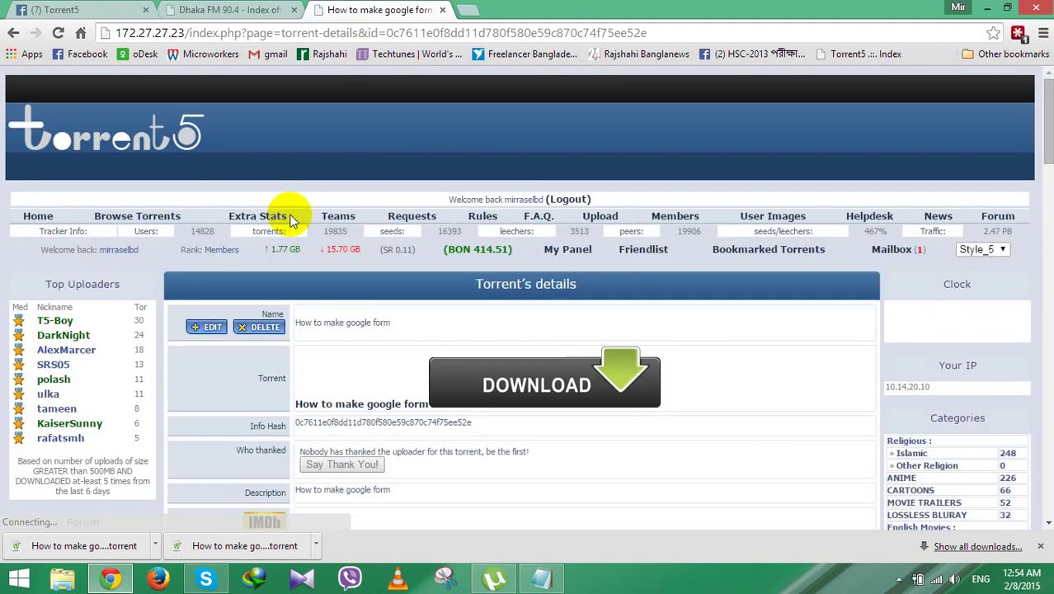
scroll(377, 353, down, 3)
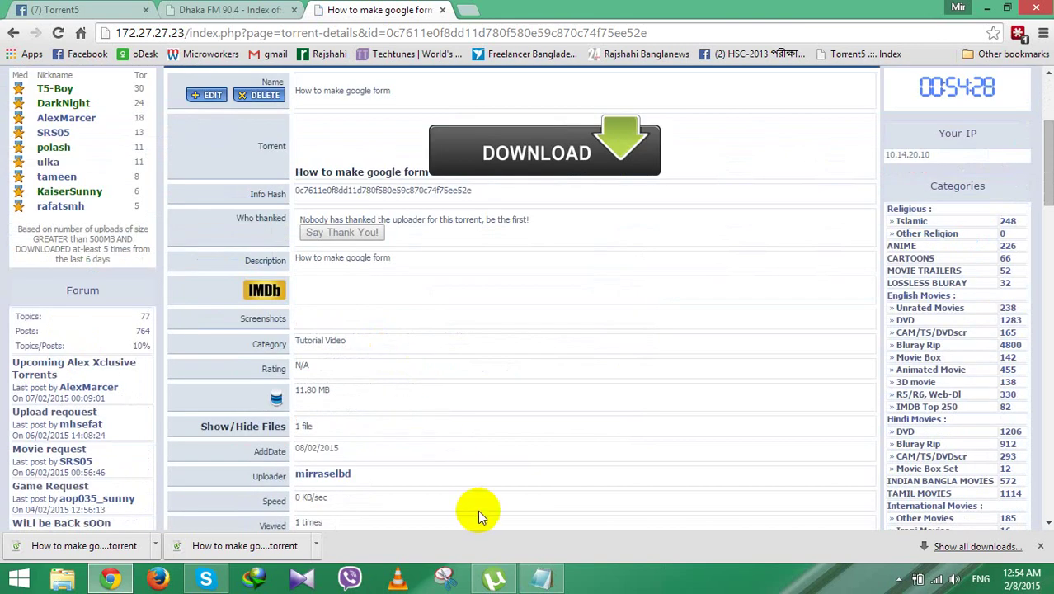
click(899, 579)
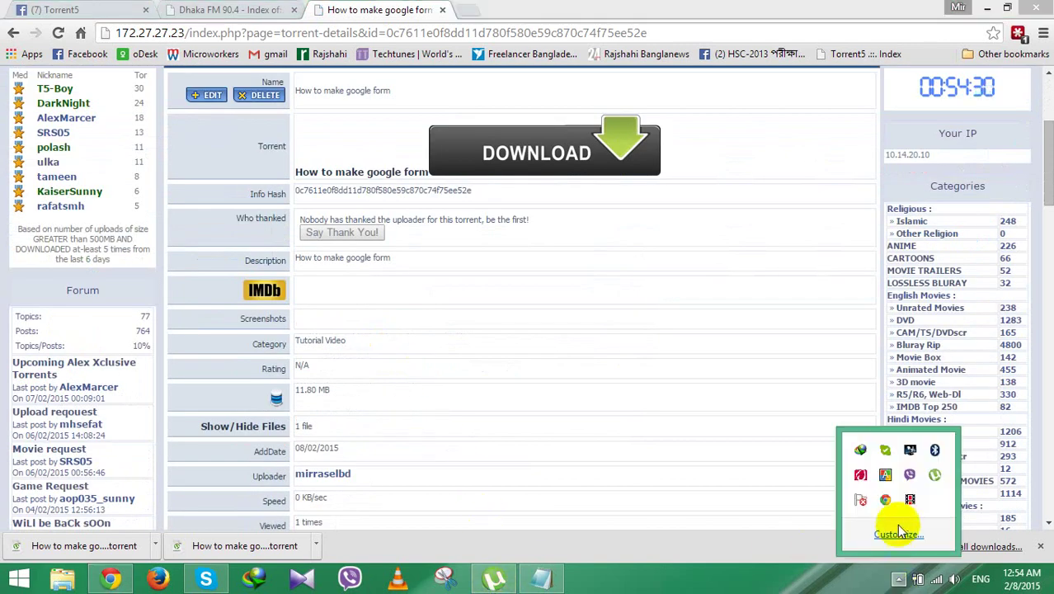